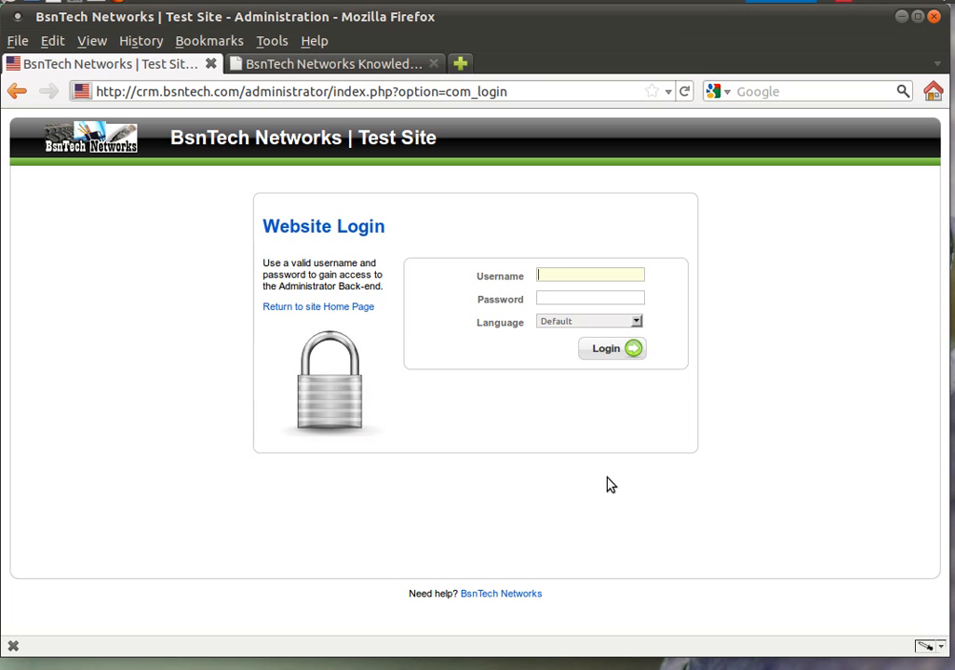
Step: Log in to the administrator back-end with the site's admin username and password
{"action": "type", "text": "bs"}
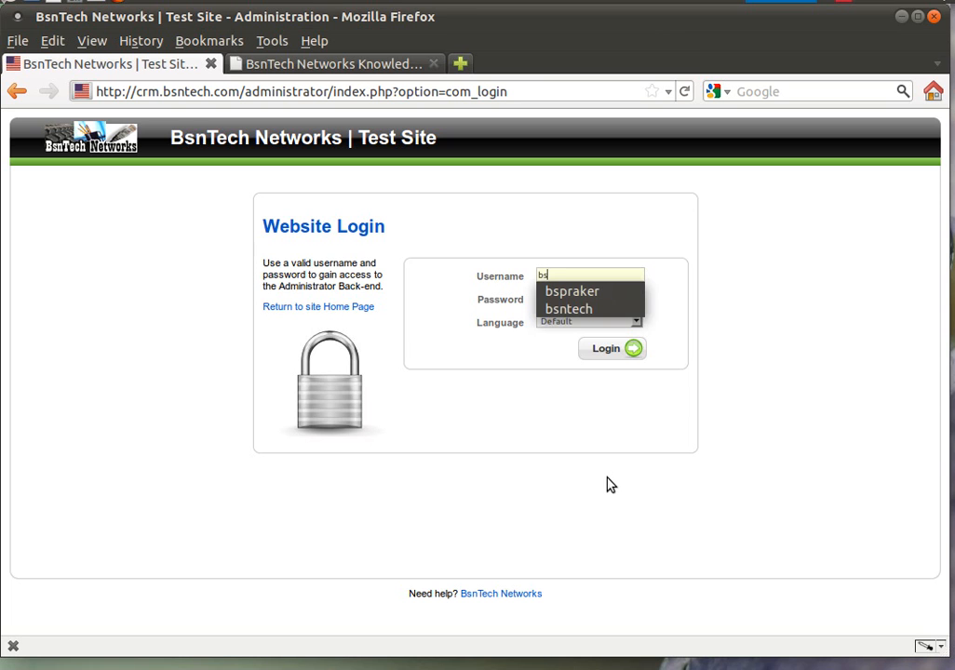
{"action": "type", "text": "ntech"}
{"action": "key", "text": "Tab"}
{"action": "type", "text": "************"}
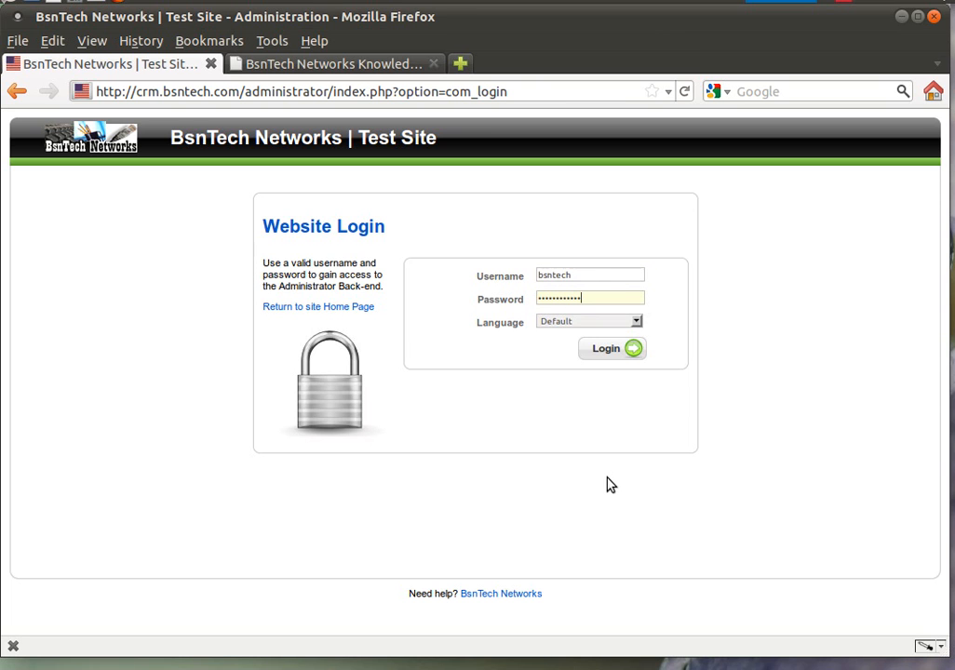
{"action": "type", "text": "**"}
{"action": "key", "text": "Return"}
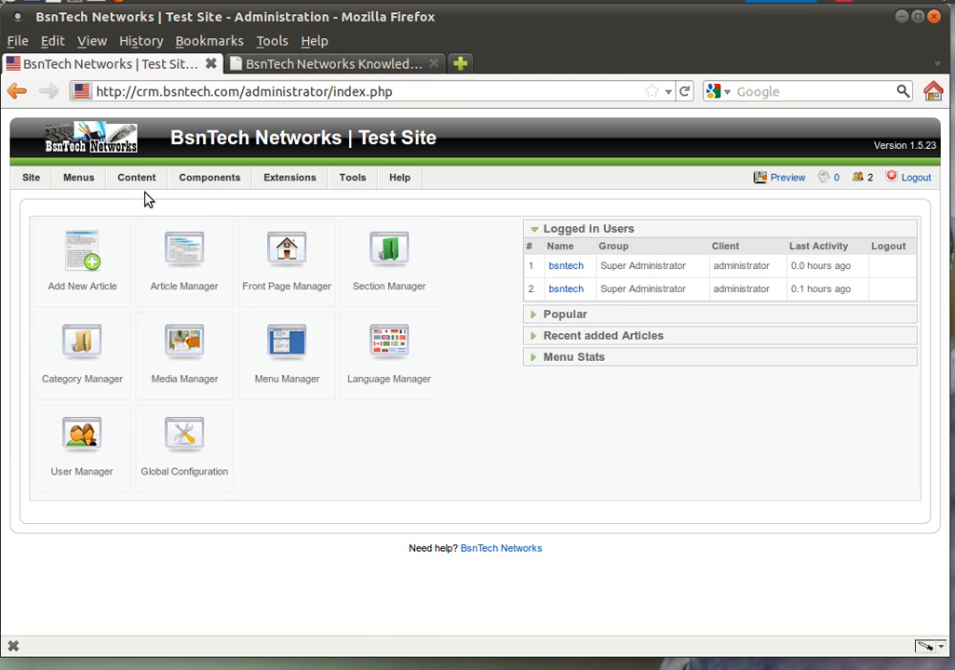
Step: Open the Article Manager from the Content menu
{"action": "mouse_move", "coordinate": [143, 182]}
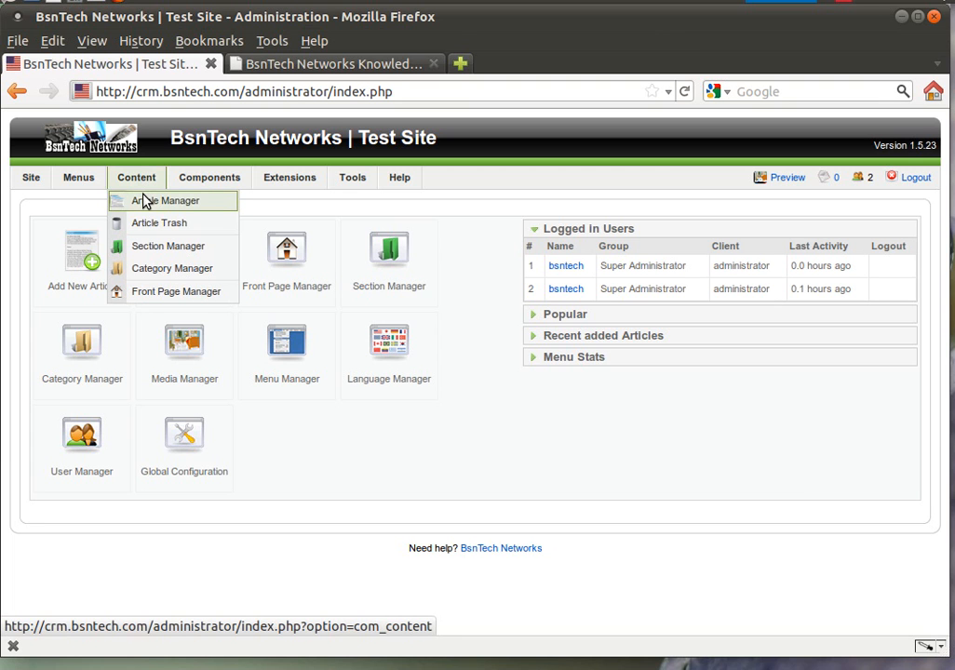
{"action": "left_click", "coordinate": [145, 201]}
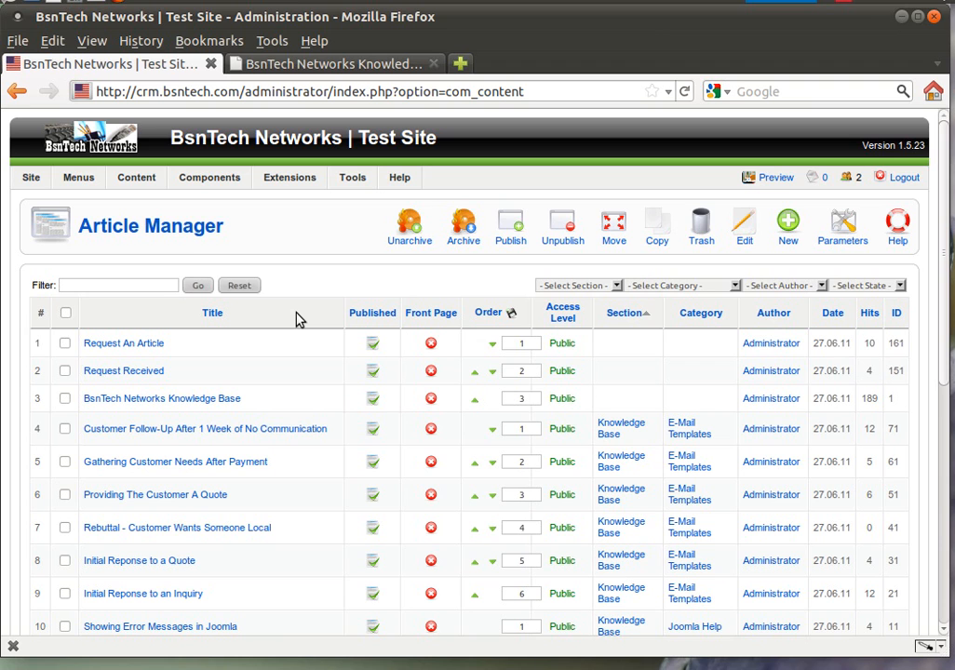
Step: Open the 'Request Received' article in the article editor
{"action": "left_click", "coordinate": [153, 373]}
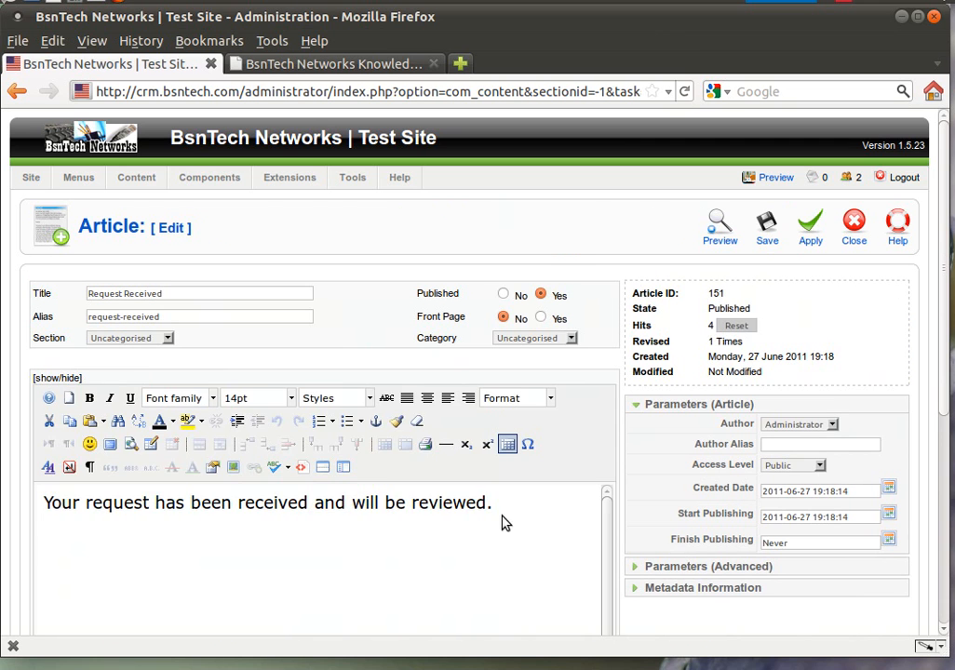
{"action": "scroll", "coordinate": [621, 489], "scroll_direction": "down", "scroll_amount": 2}
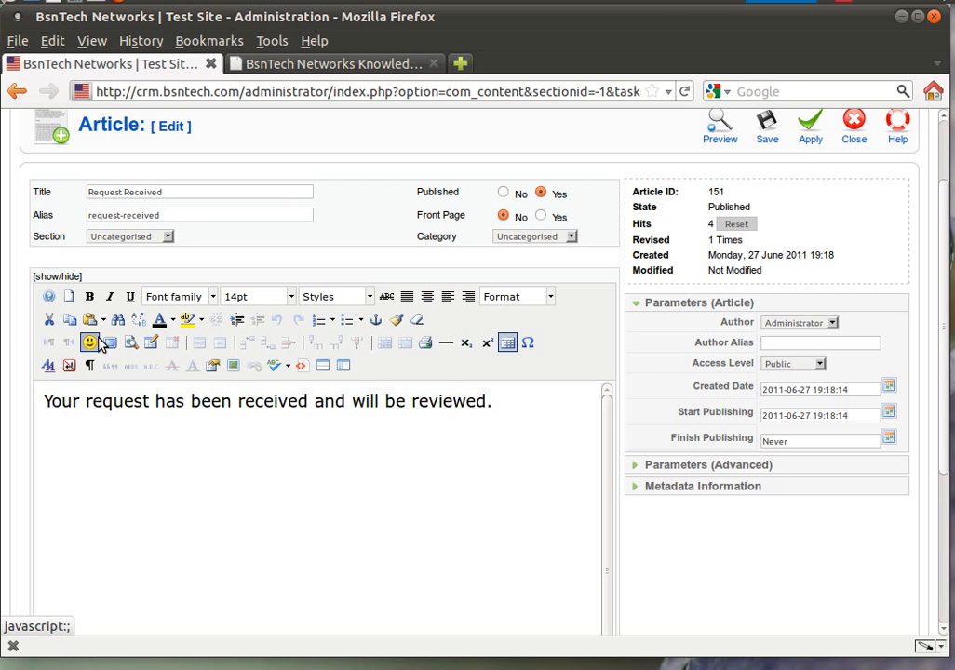
{"action": "left_click", "coordinate": [152, 344]}
Step: Add a new paragraph 'I am adding some content.' below the sentence and select it
{"action": "left_click", "coordinate": [485, 460]}
{"action": "key", "text": "Return"}
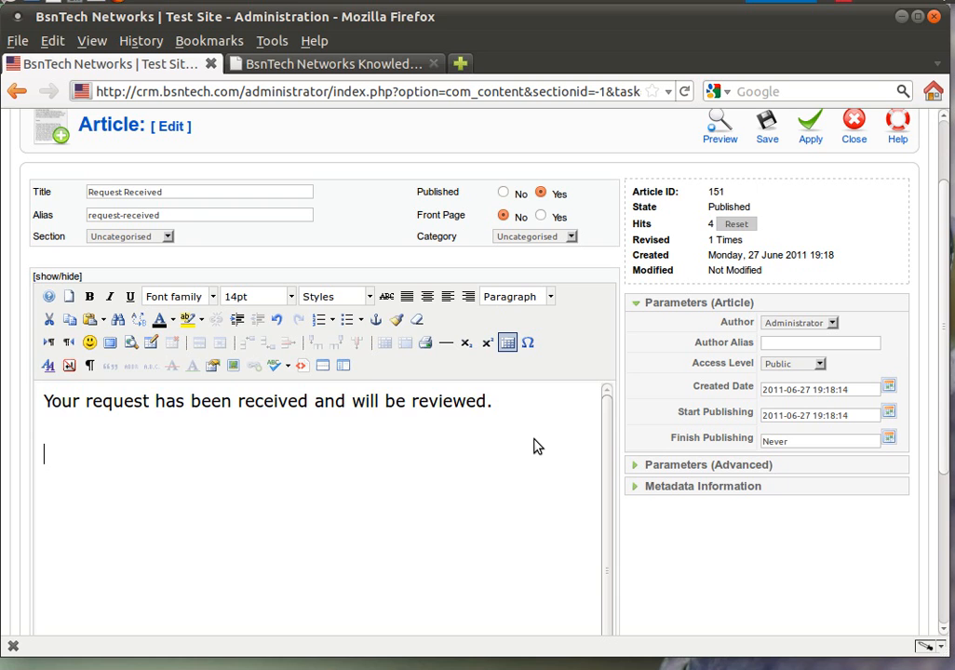
{"action": "type", "text": "I am adding"}
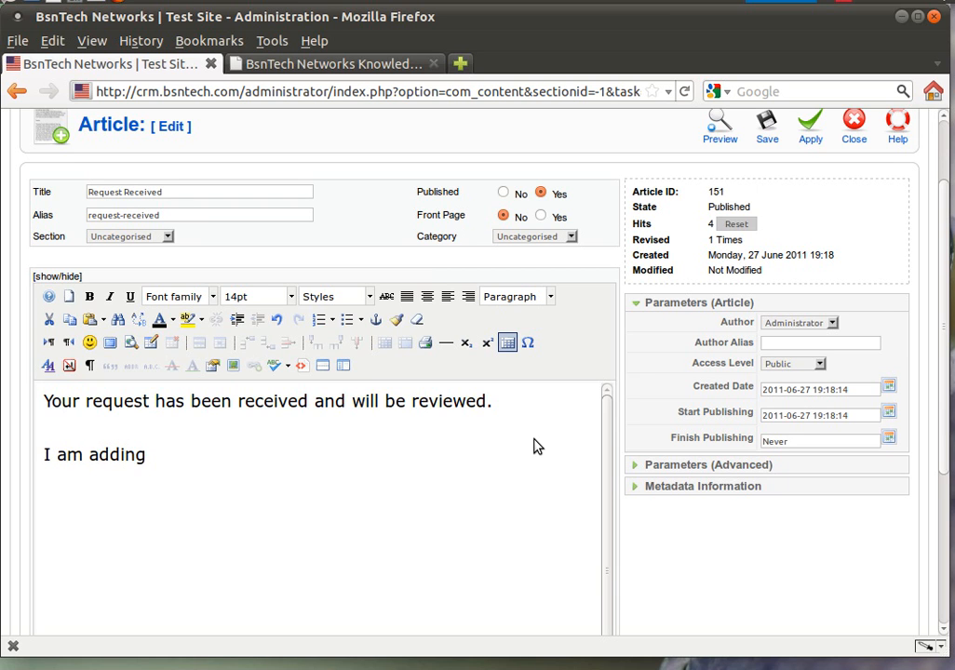
{"action": "type", "text": " some content."}
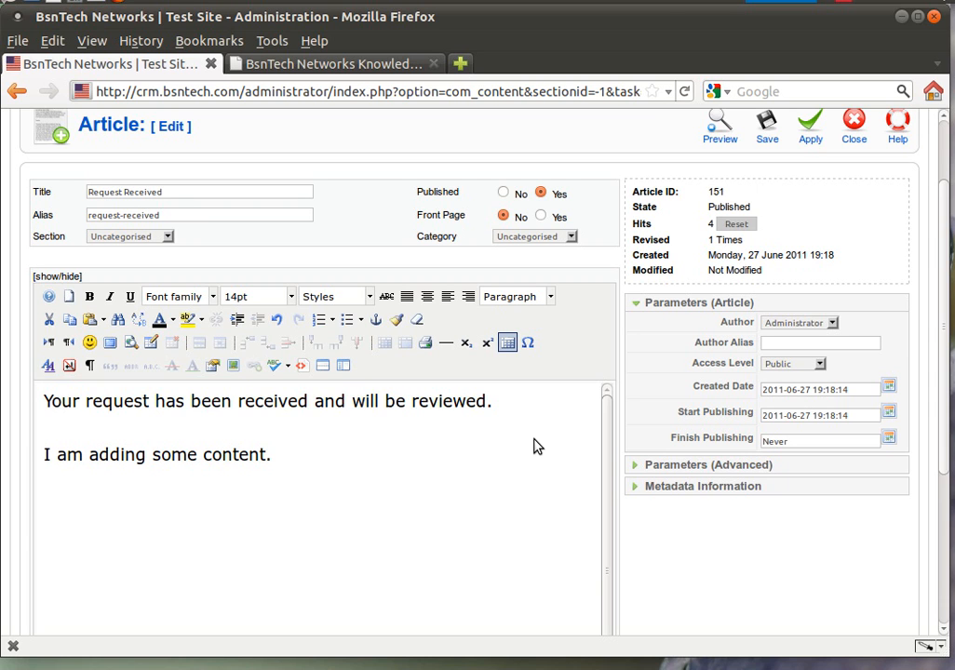
{"action": "key", "text": "shift+Left"}
{"action": "left_click_drag", "start_coordinate": [249, 459], "coordinate": [42, 463]}
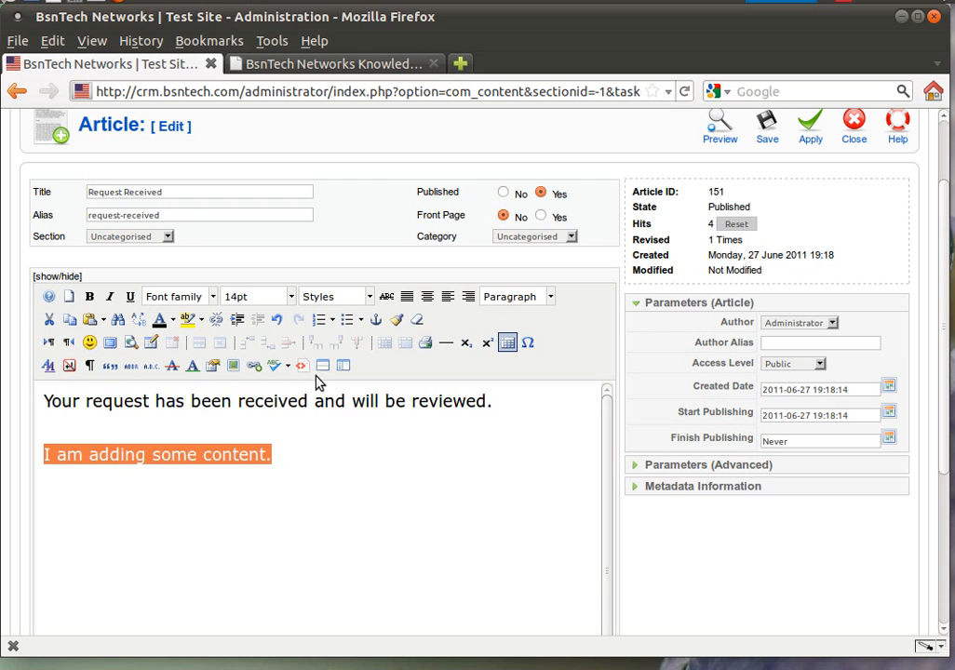
Step: Set the new line to Comic Sans MS at 24pt, leaving it unbulleted
{"action": "left_click", "coordinate": [346, 320]}
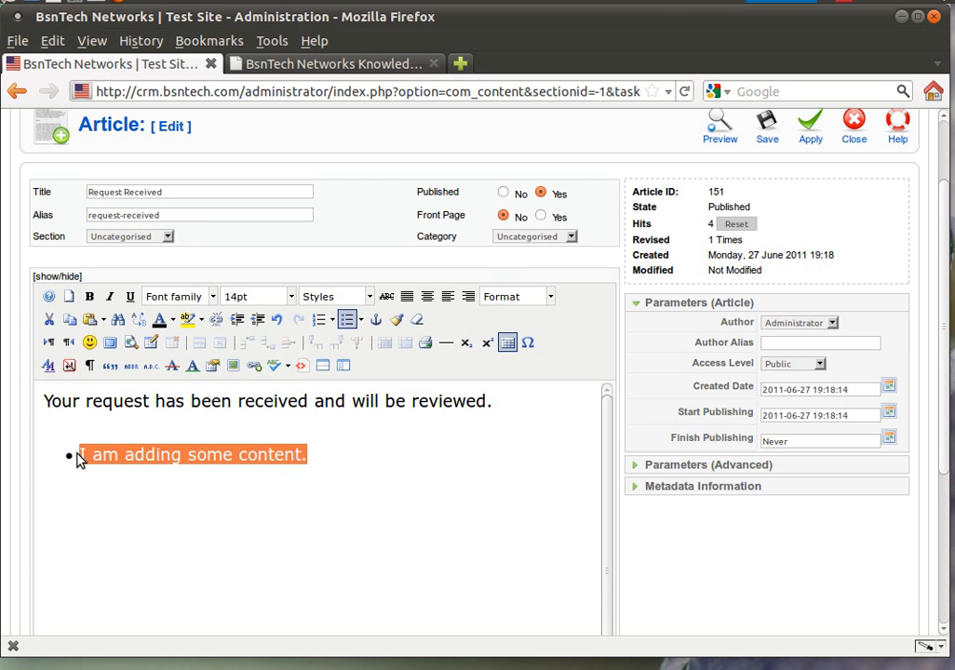
{"action": "left_click", "coordinate": [345, 320]}
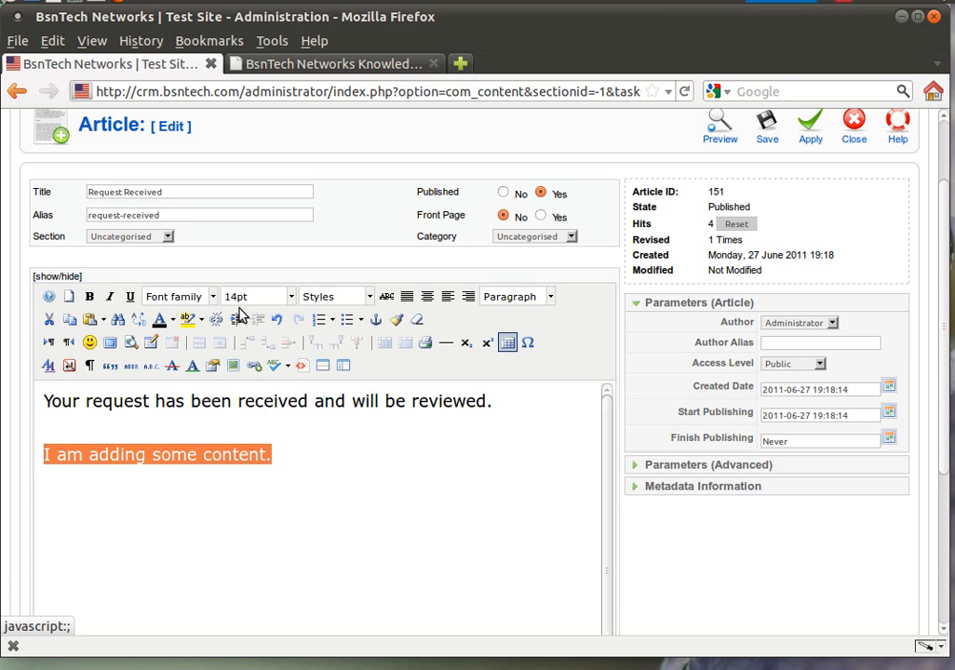
{"action": "left_click", "coordinate": [212, 299]}
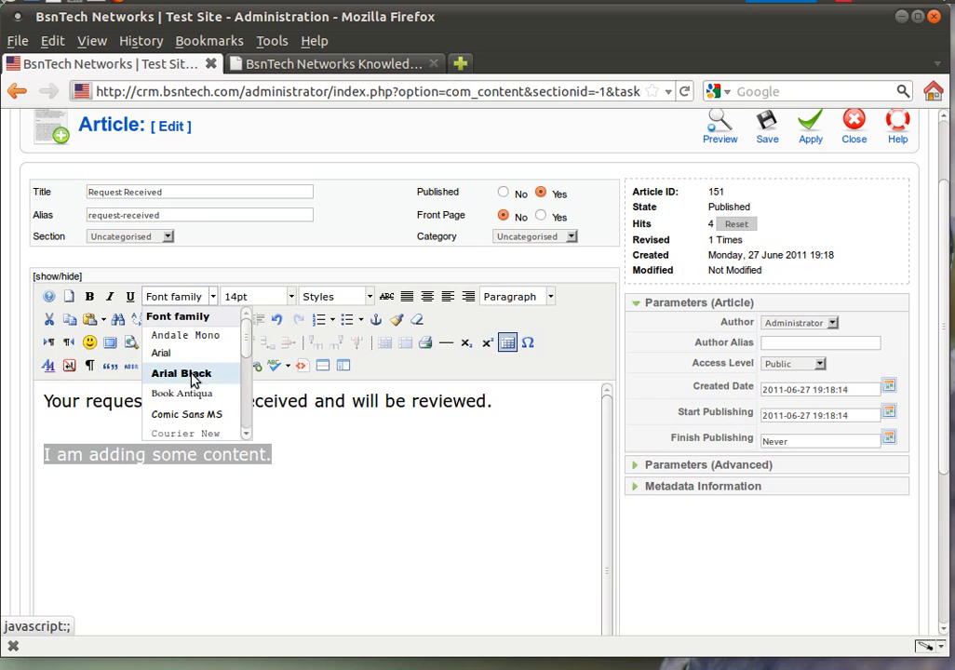
{"action": "left_click", "coordinate": [189, 415]}
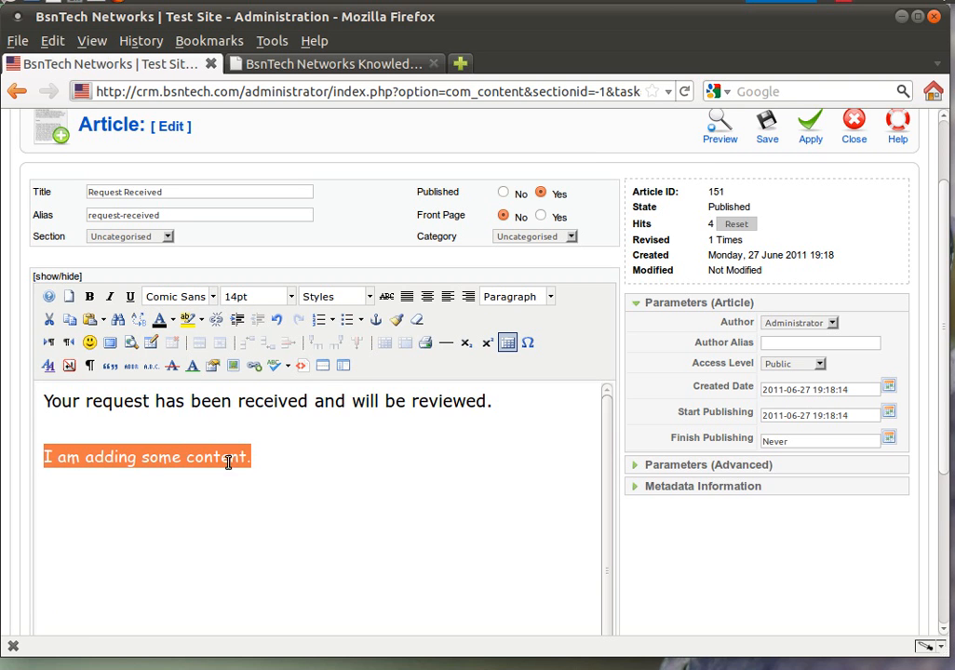
{"action": "left_click", "coordinate": [291, 297]}
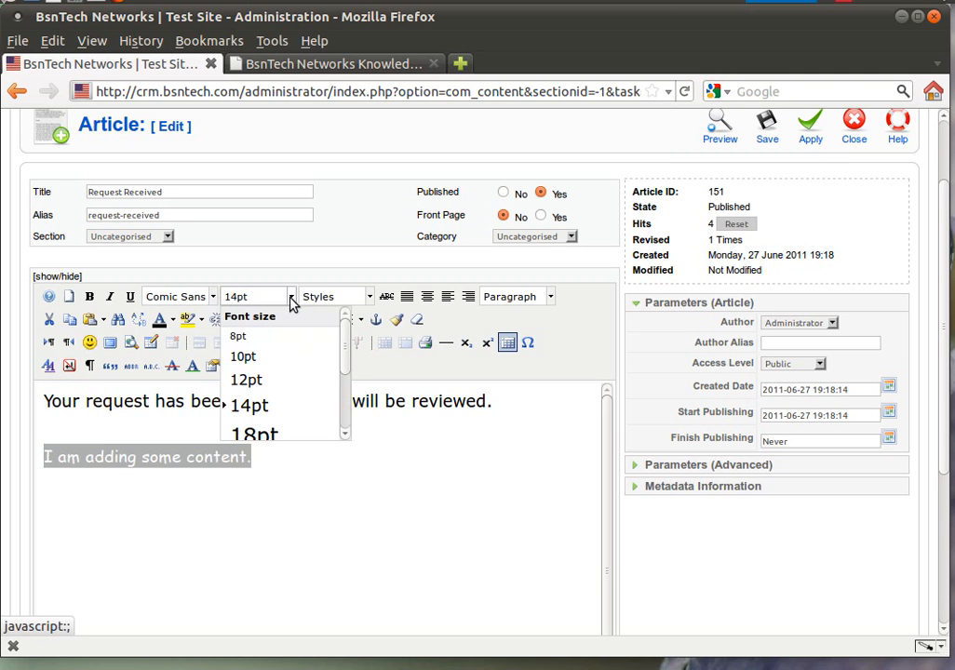
{"action": "scroll", "coordinate": [270, 399], "scroll_direction": "down", "scroll_amount": 2}
{"action": "left_click", "coordinate": [273, 400]}
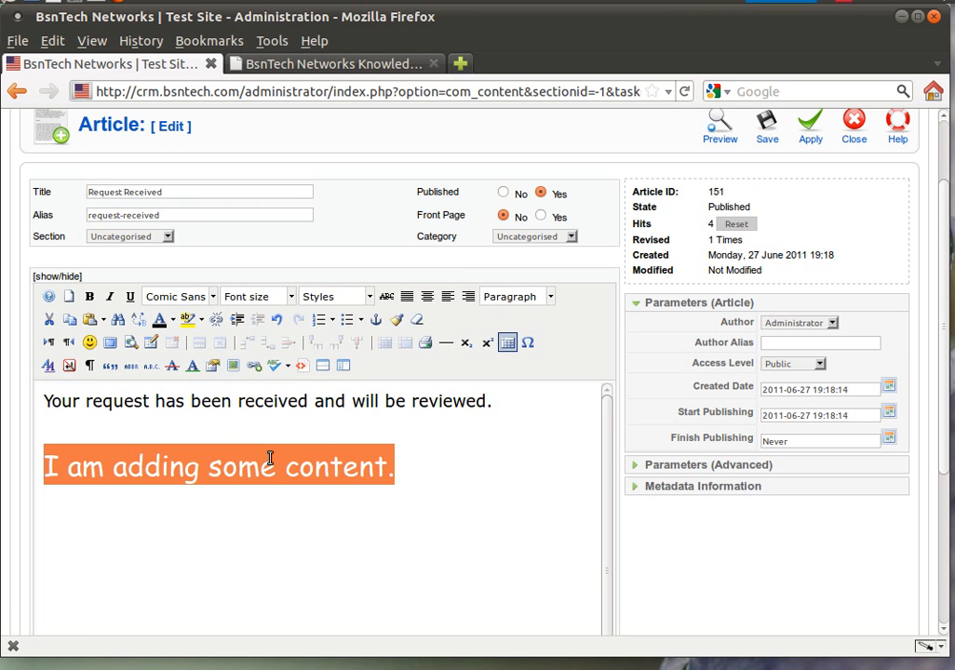
Step: Colour the line cyan, then reselect it
{"action": "left_click", "coordinate": [173, 320]}
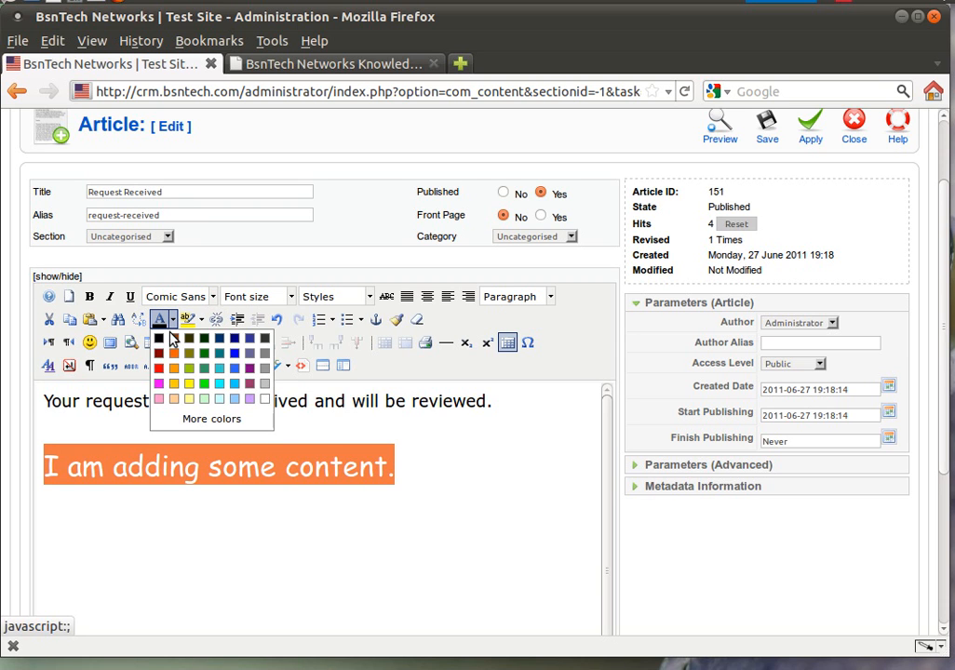
{"action": "left_click", "coordinate": [214, 384]}
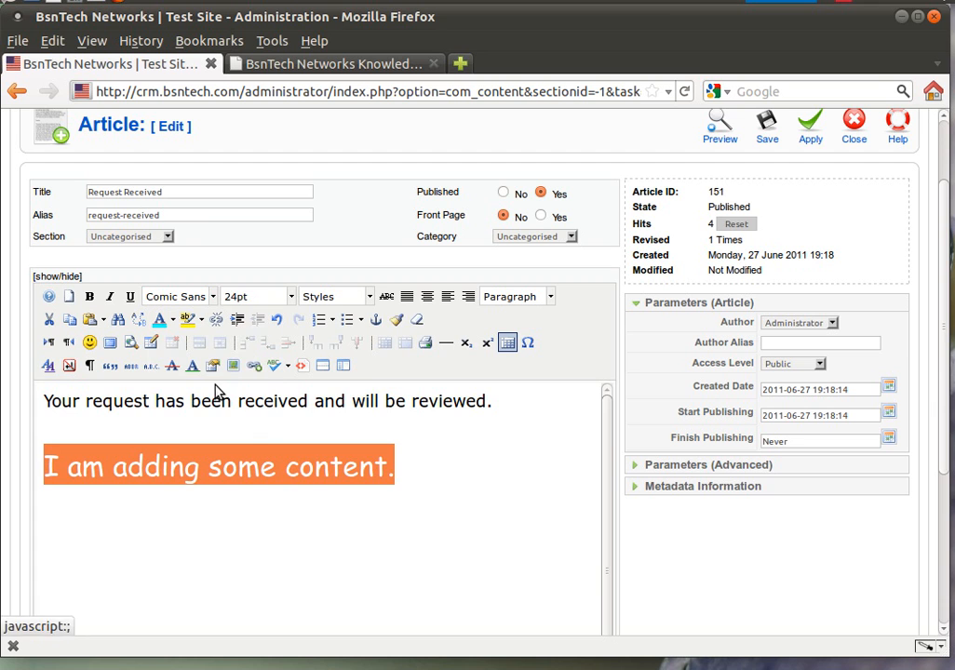
{"action": "left_click", "coordinate": [398, 476]}
{"action": "left_click_drag", "start_coordinate": [391, 473], "coordinate": [43, 458]}
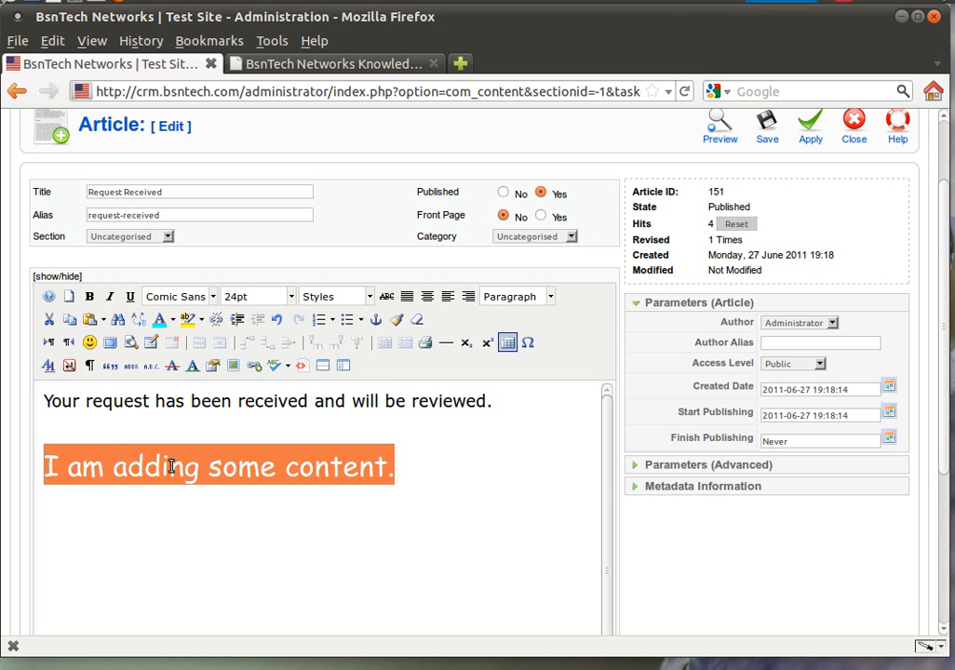
{"action": "left_click", "coordinate": [253, 367]}
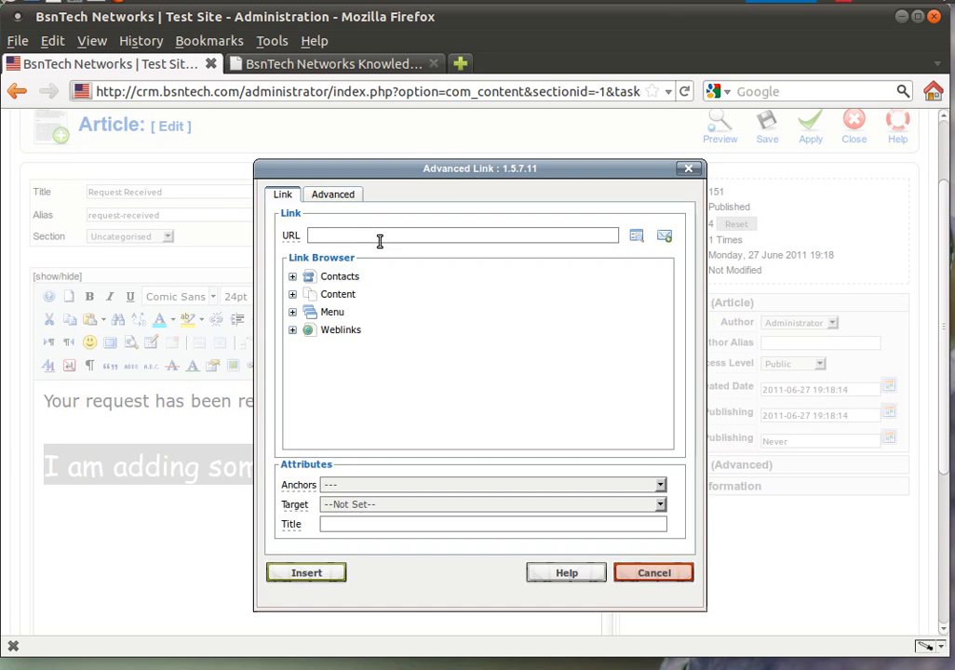
{"action": "type", "text": "http://www.bsntech.com"}
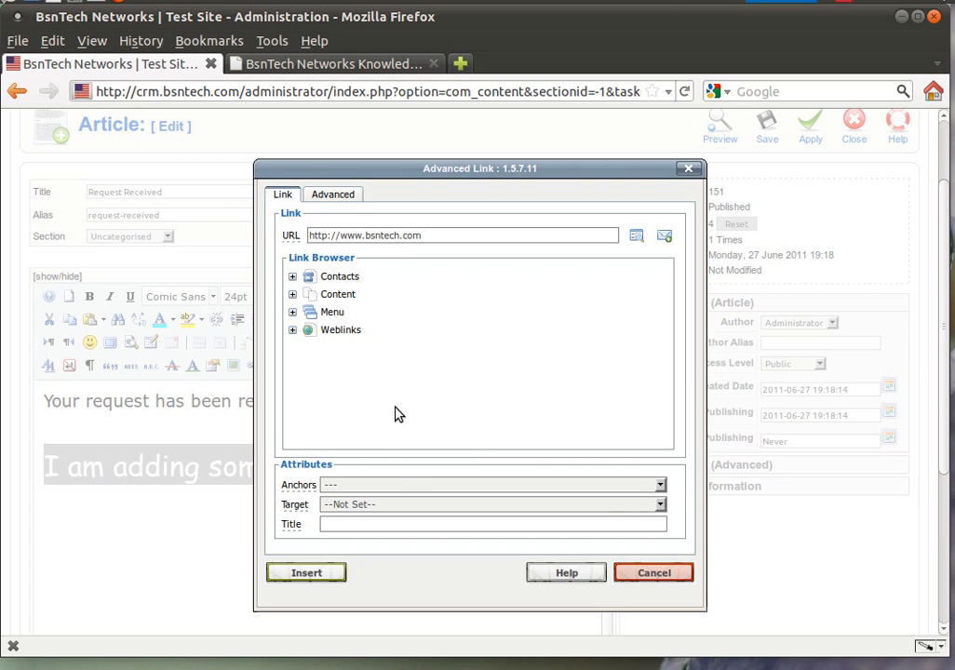
{"action": "left_click", "coordinate": [393, 505]}
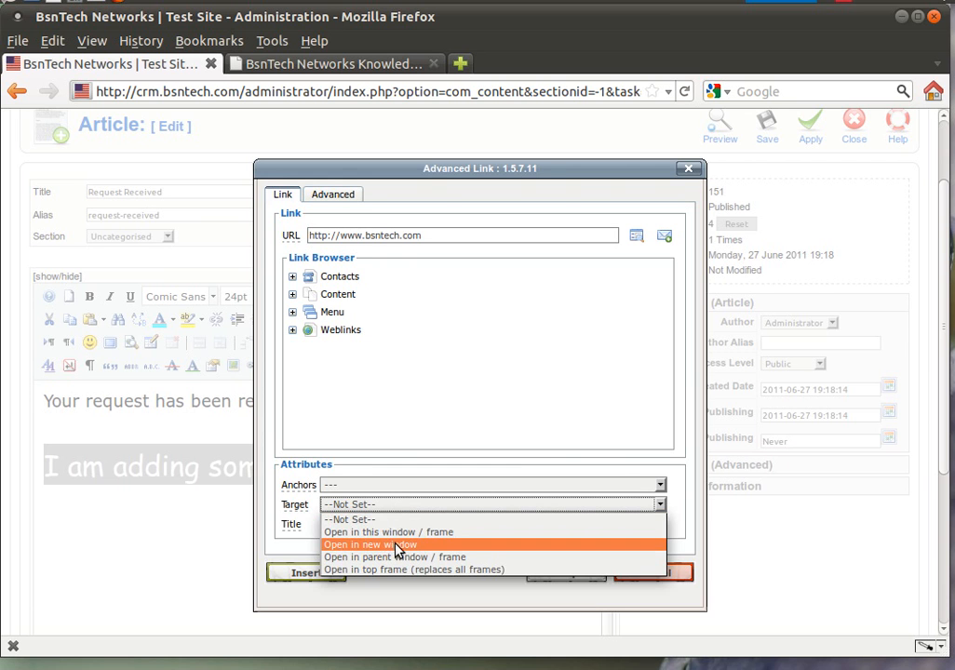
{"action": "left_click", "coordinate": [397, 546]}
{"action": "left_click", "coordinate": [333, 570]}
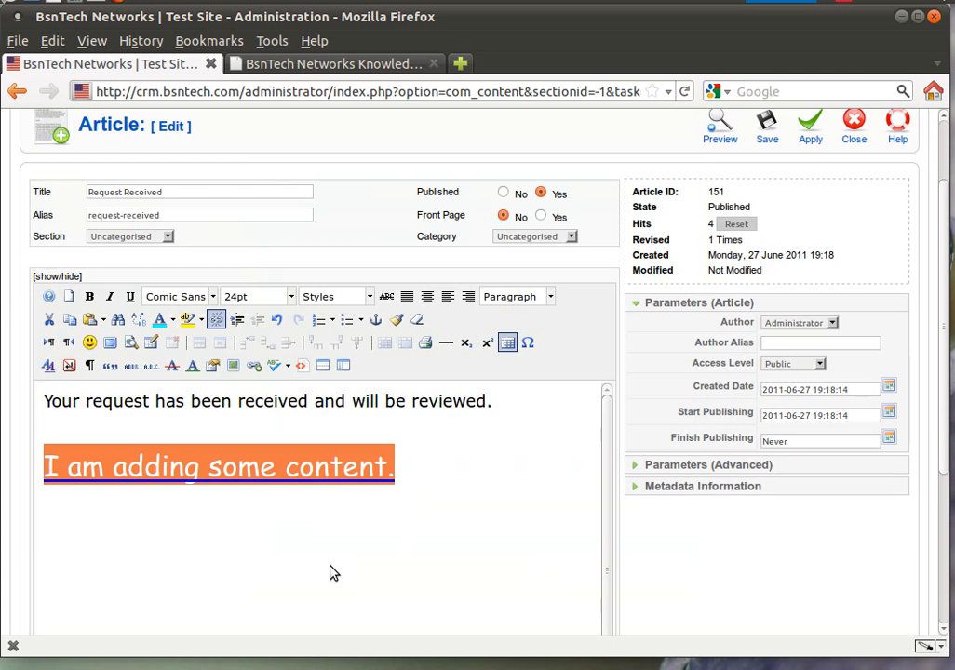
{"action": "left_click", "coordinate": [441, 496]}
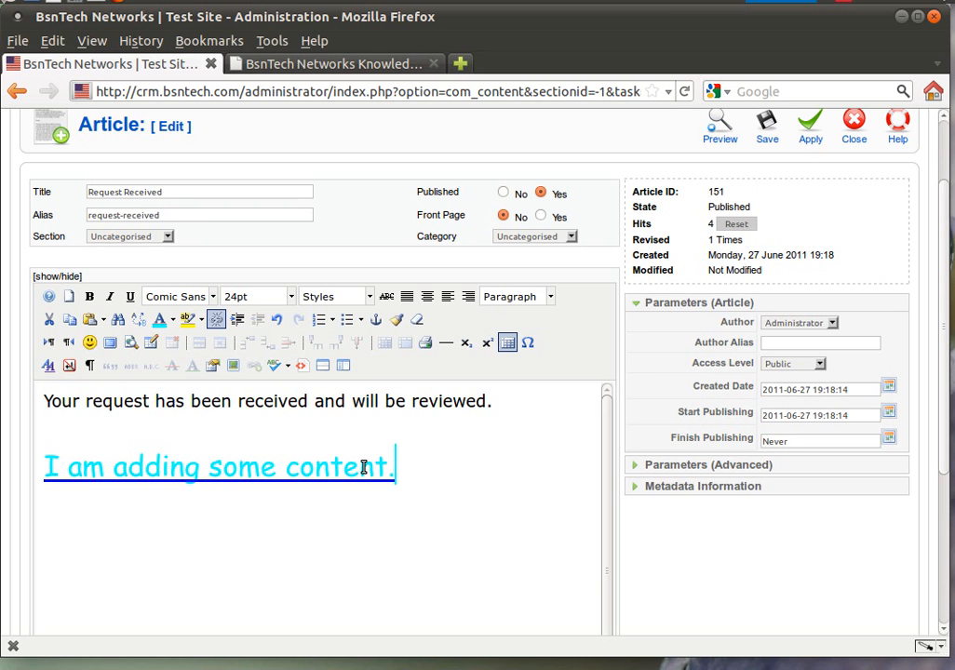
Step: Unlink the 'I am adding some content.' line so it is plain cyan text
{"action": "left_click_drag", "start_coordinate": [400, 472], "coordinate": [46, 464]}
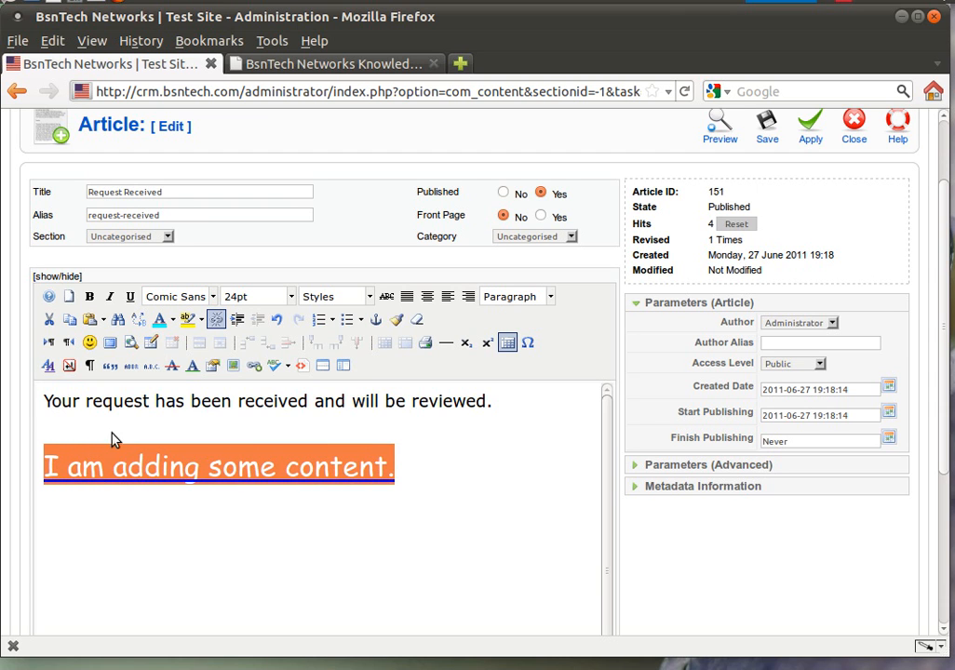
{"action": "left_click", "coordinate": [218, 321]}
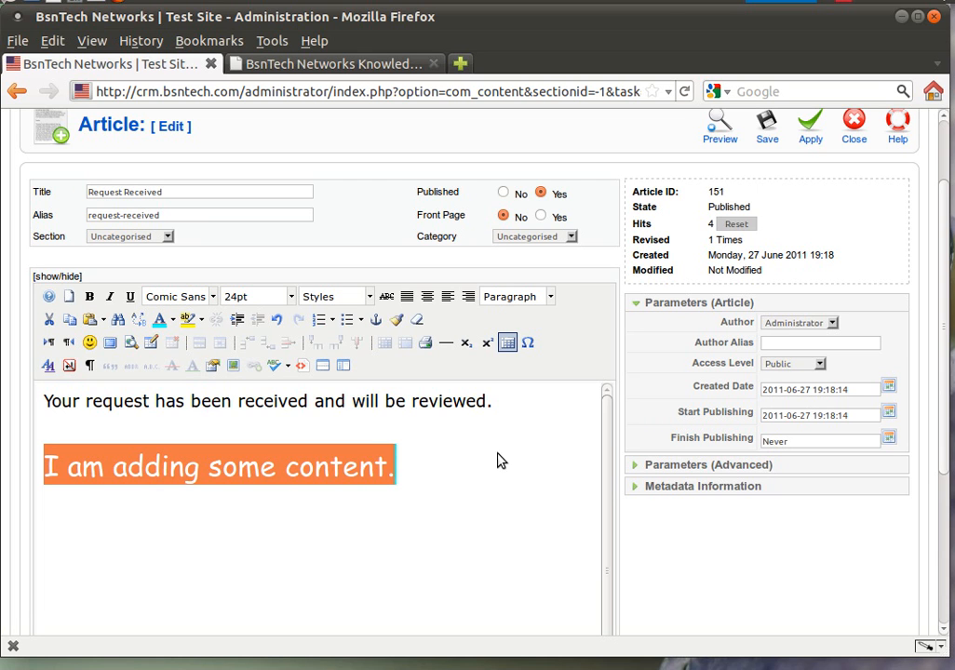
{"action": "scroll", "coordinate": [730, 540], "scroll_direction": "down", "scroll_amount": 4}
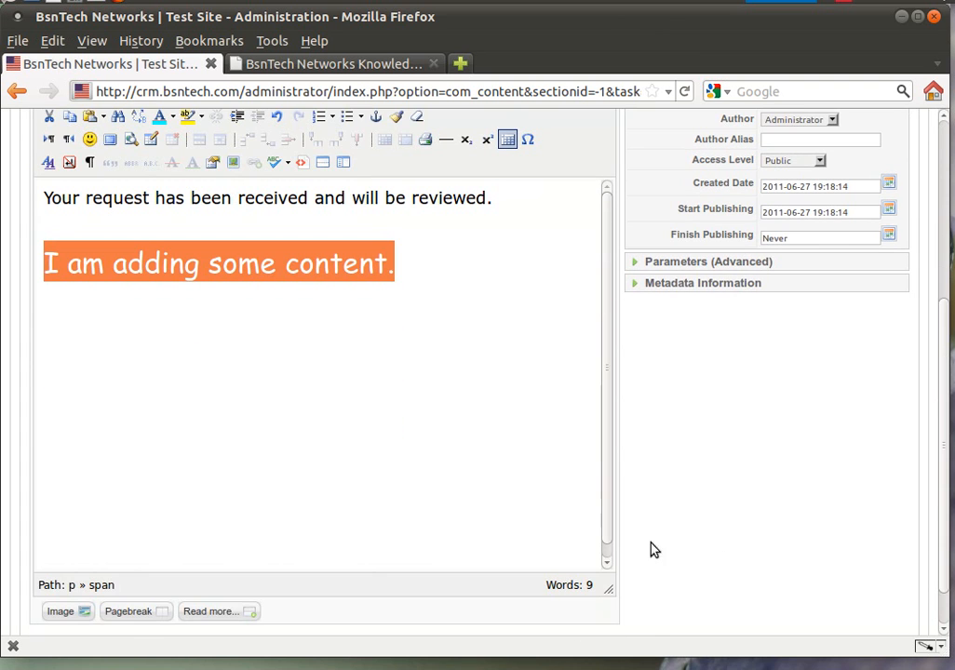
Step: Insert the key.jpg image from images/stories after the cyan line
{"action": "left_click", "coordinate": [79, 616]}
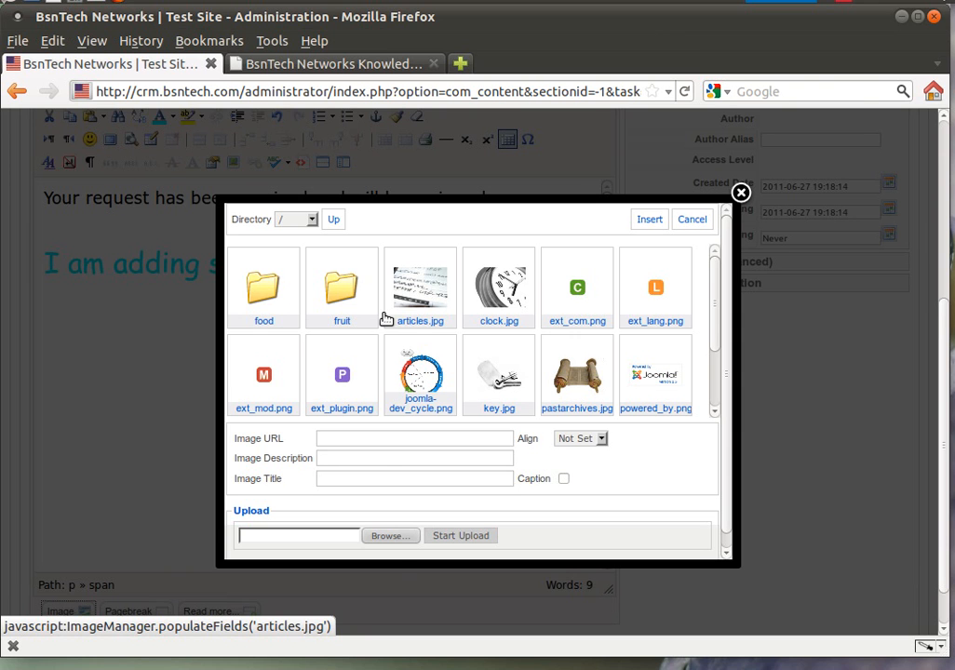
{"action": "left_click", "coordinate": [399, 544]}
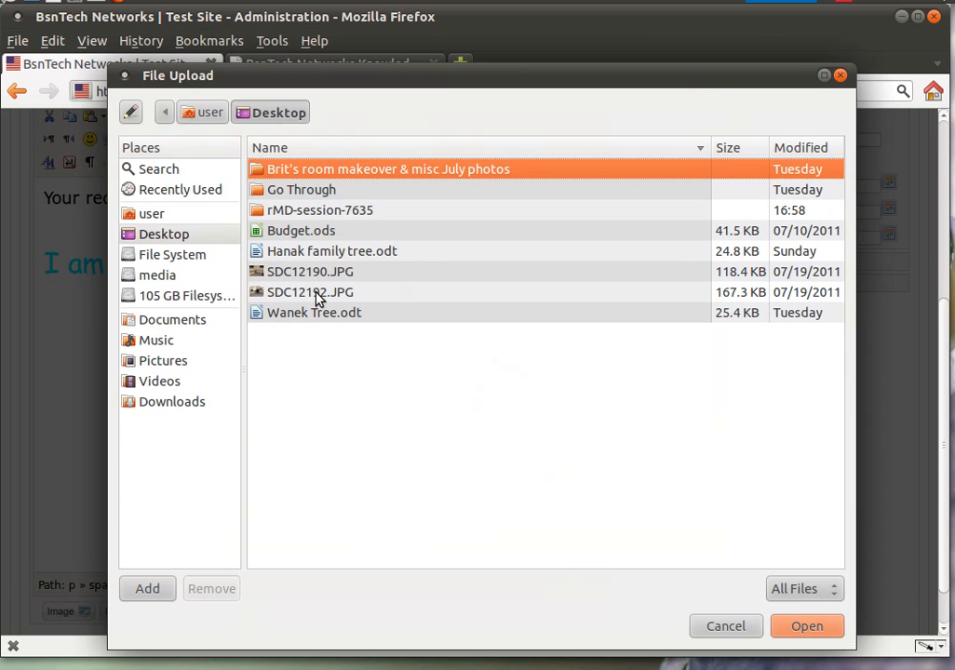
{"action": "left_click", "coordinate": [201, 404]}
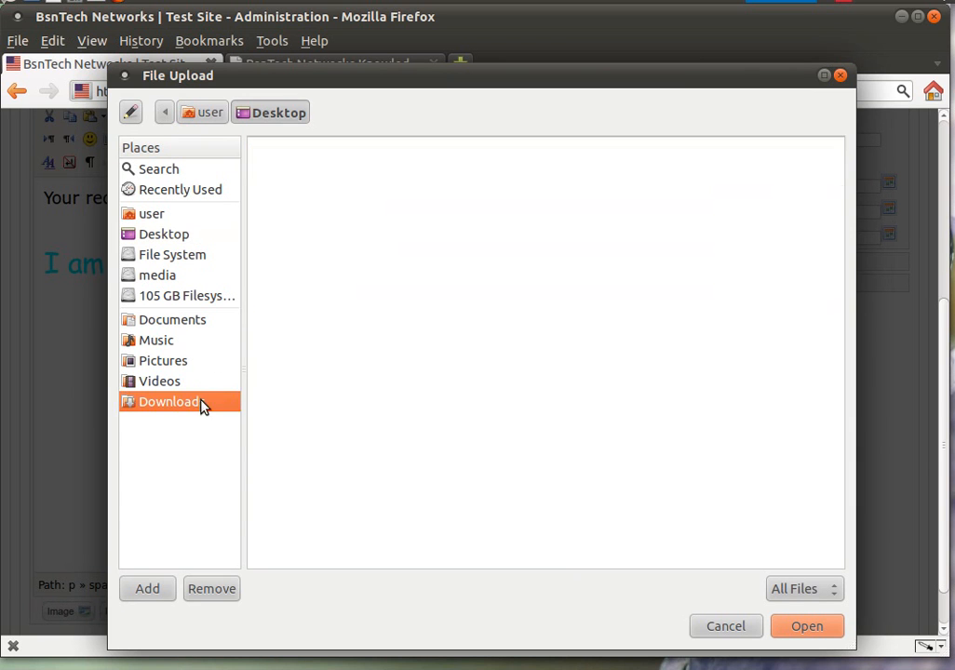
{"action": "double_click", "coordinate": [316, 174]}
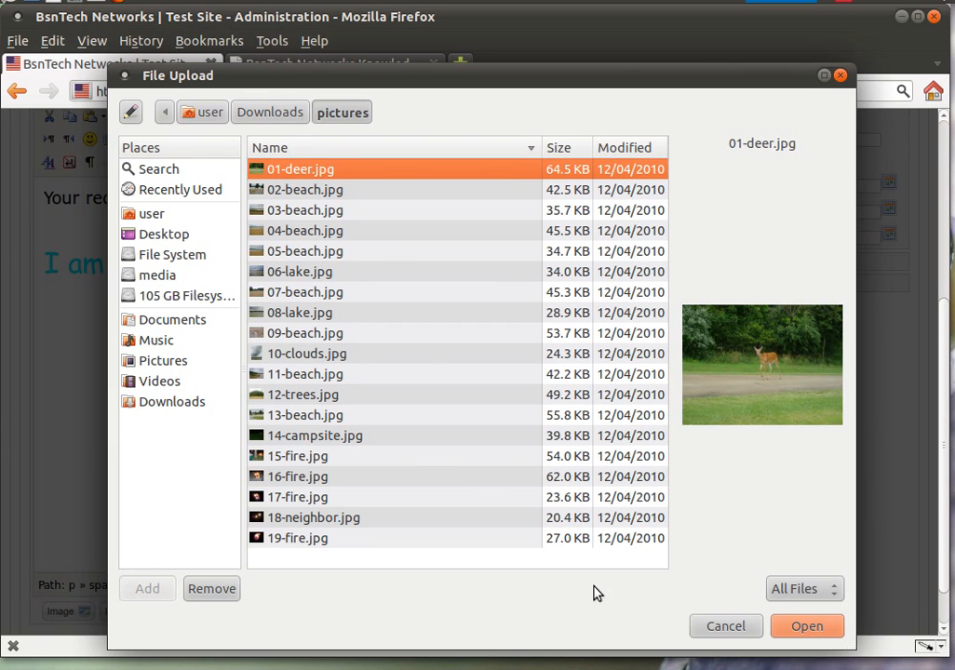
{"action": "left_click", "coordinate": [828, 629]}
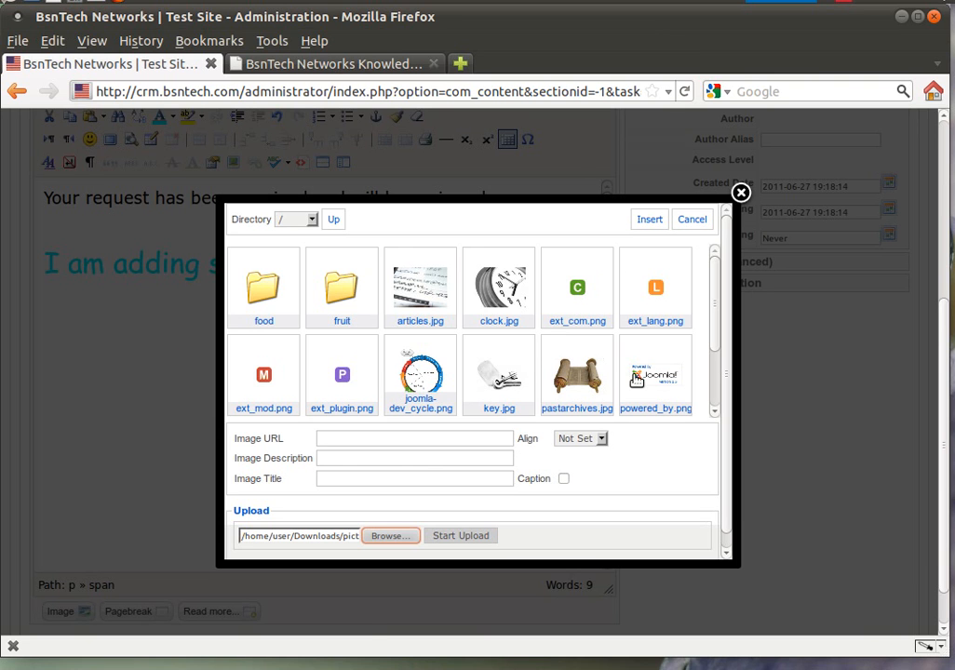
{"action": "left_click", "coordinate": [495, 380]}
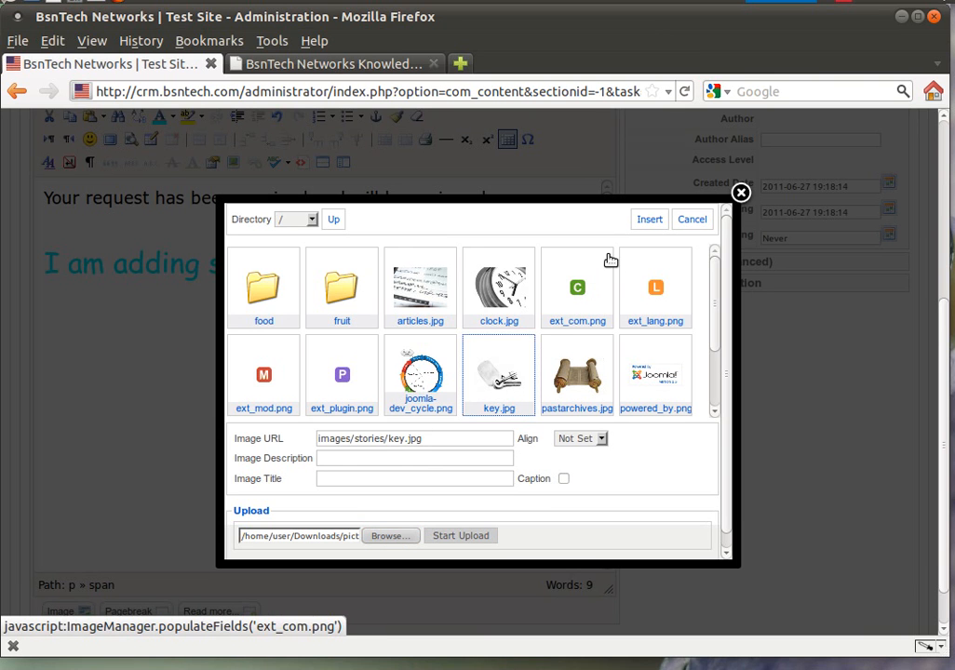
{"action": "left_click", "coordinate": [649, 220]}
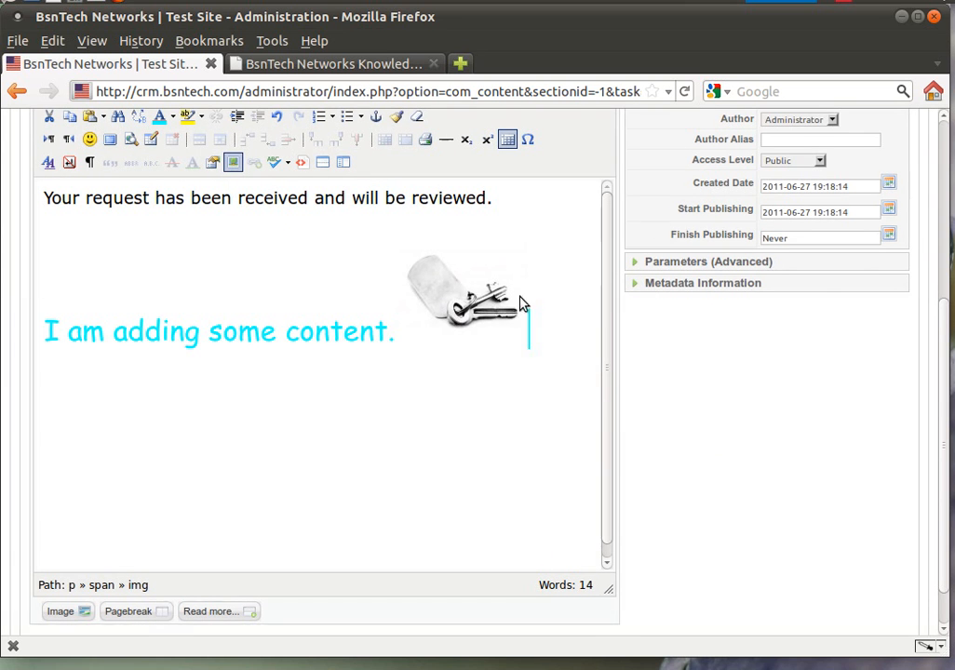
Step: Insert a second key.jpg image at the start of the cyan line
{"action": "left_click", "coordinate": [521, 302]}
{"action": "left_click", "coordinate": [556, 314]}
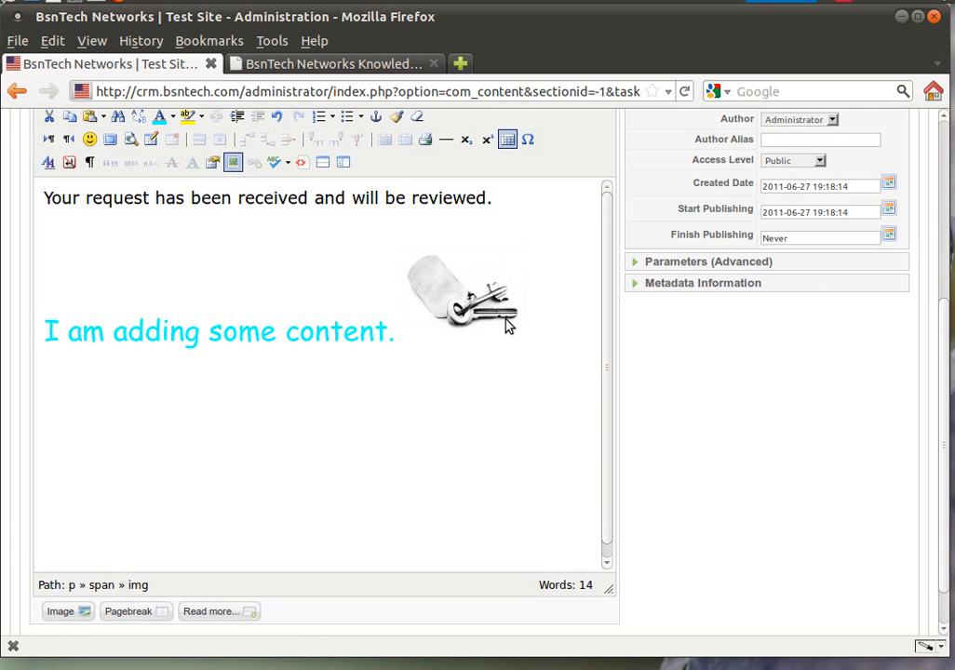
{"action": "left_click", "coordinate": [405, 346]}
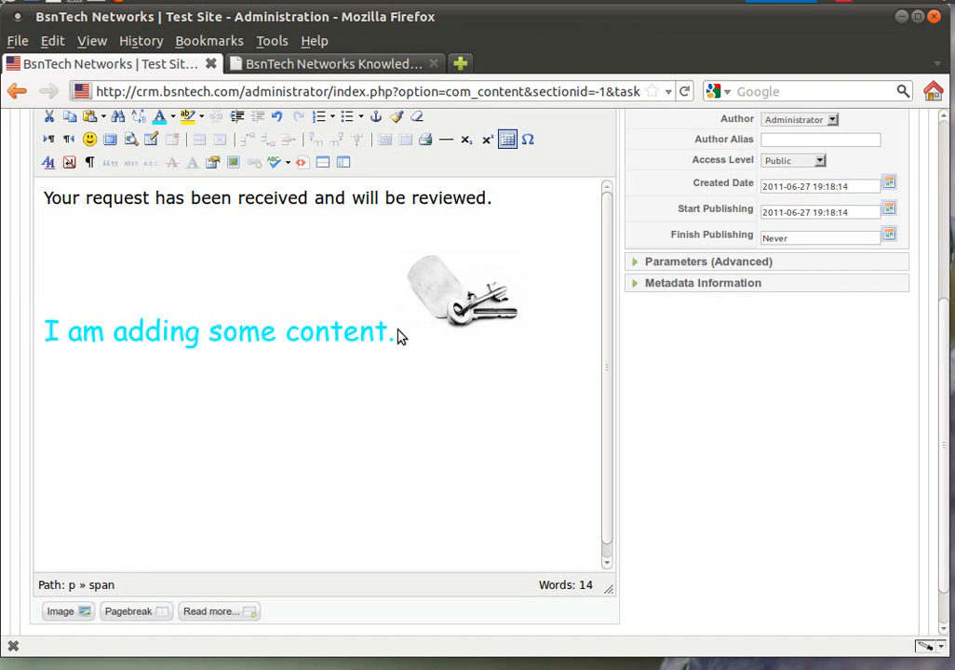
{"action": "left_click", "coordinate": [47, 330]}
{"action": "left_click", "coordinate": [60, 612]}
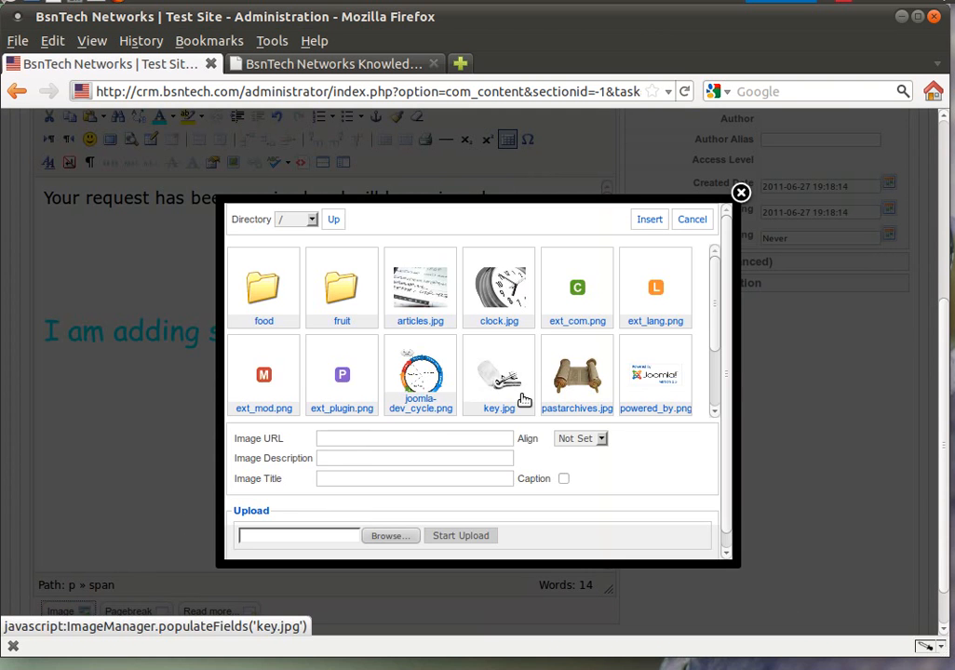
{"action": "left_click", "coordinate": [518, 395]}
{"action": "left_click", "coordinate": [648, 220]}
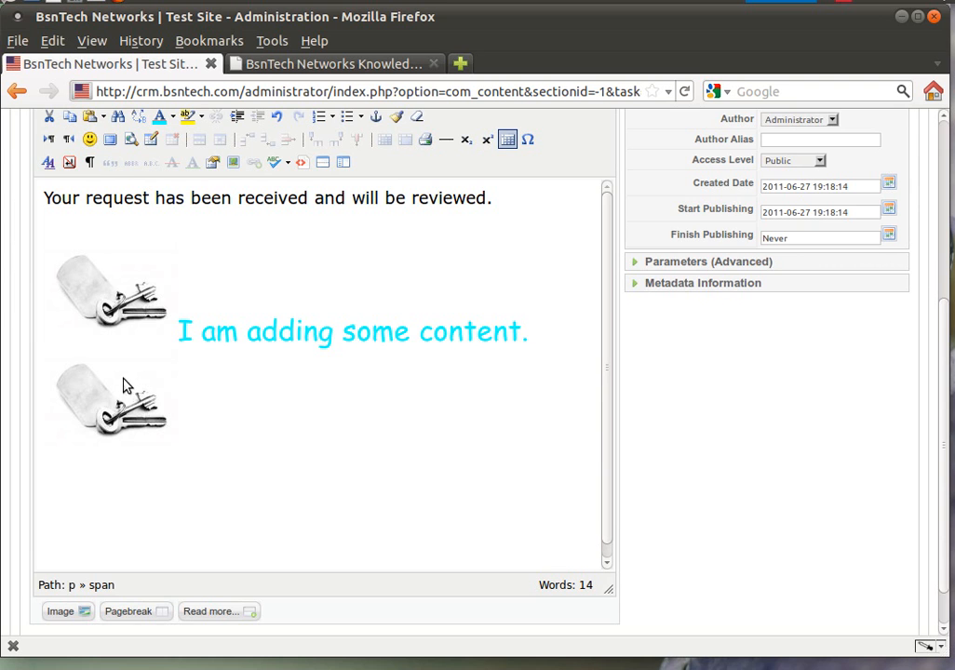
Step: Drag that picture after 'content.' and delete the extra key picture
{"action": "left_click", "coordinate": [132, 303]}
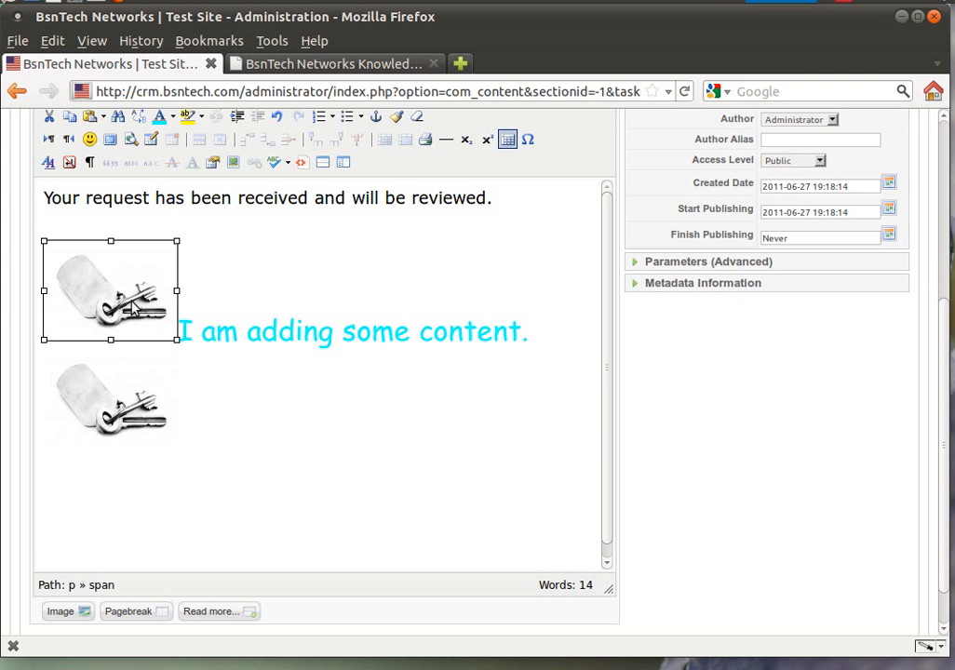
{"action": "left_click_drag", "start_coordinate": [131, 303], "coordinate": [418, 331]}
{"action": "left_click", "coordinate": [464, 296]}
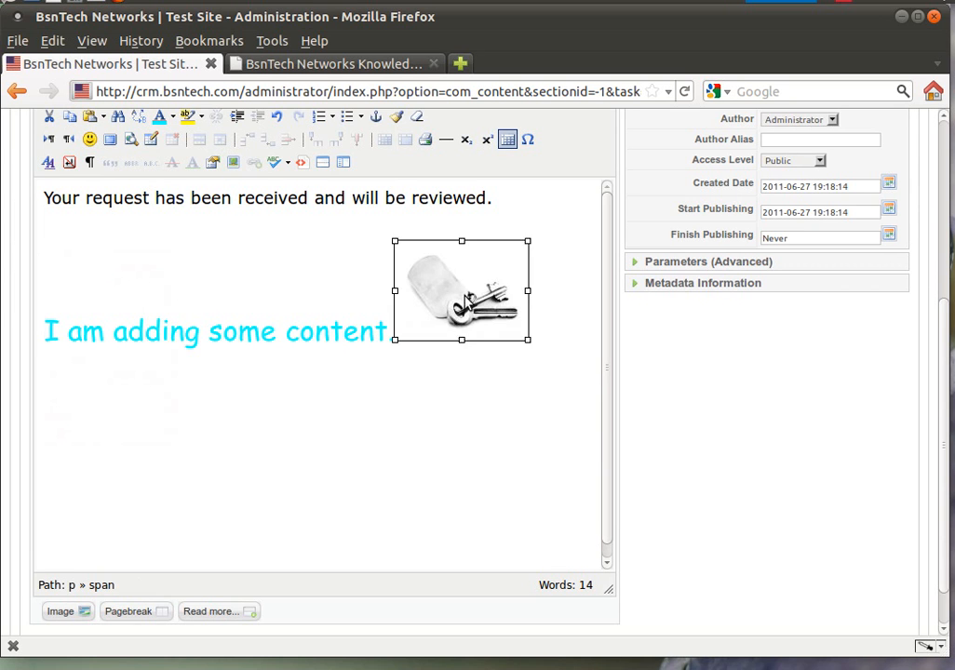
{"action": "key", "text": "Delete"}
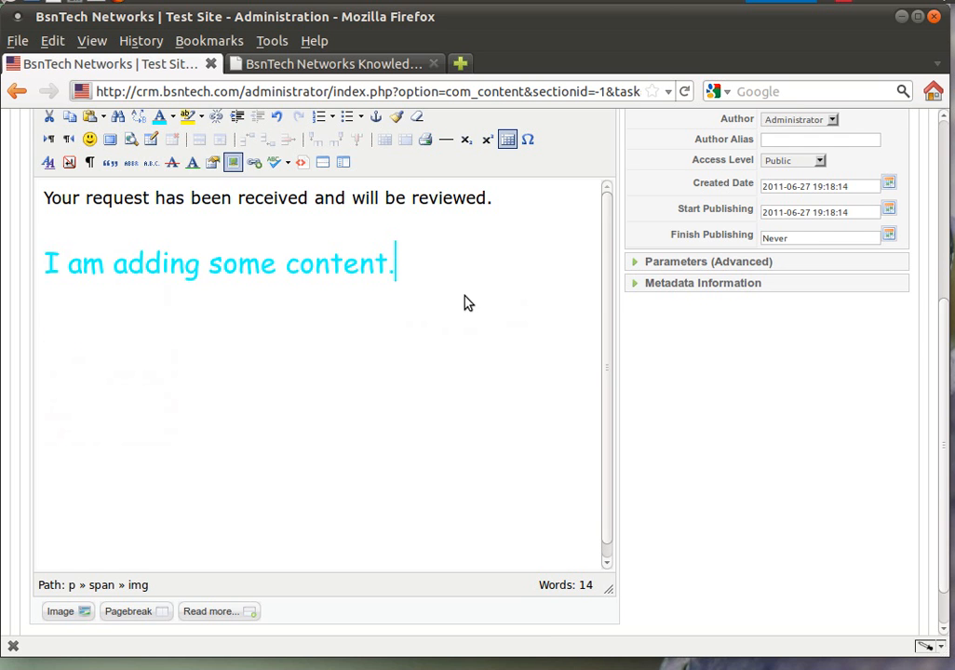
{"action": "scroll", "coordinate": [499, 383], "scroll_direction": "up", "scroll_amount": 1}
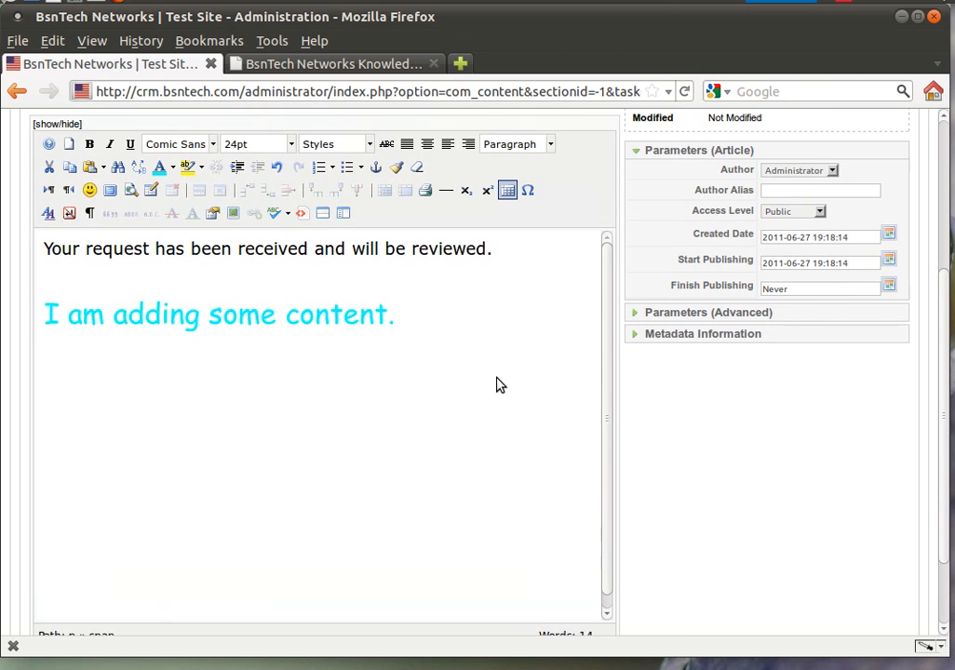
{"action": "scroll", "coordinate": [498, 384], "scroll_direction": "up", "scroll_amount": 1}
{"action": "scroll", "coordinate": [499, 384], "scroll_direction": "up", "scroll_amount": 1}
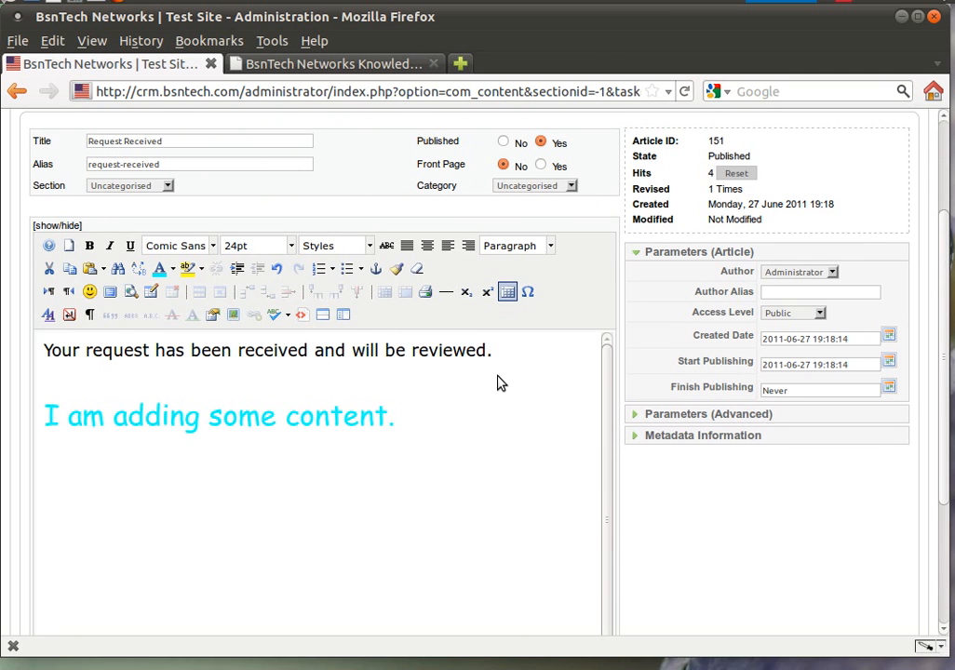
{"action": "scroll", "coordinate": [499, 383], "scroll_direction": "up", "scroll_amount": 2}
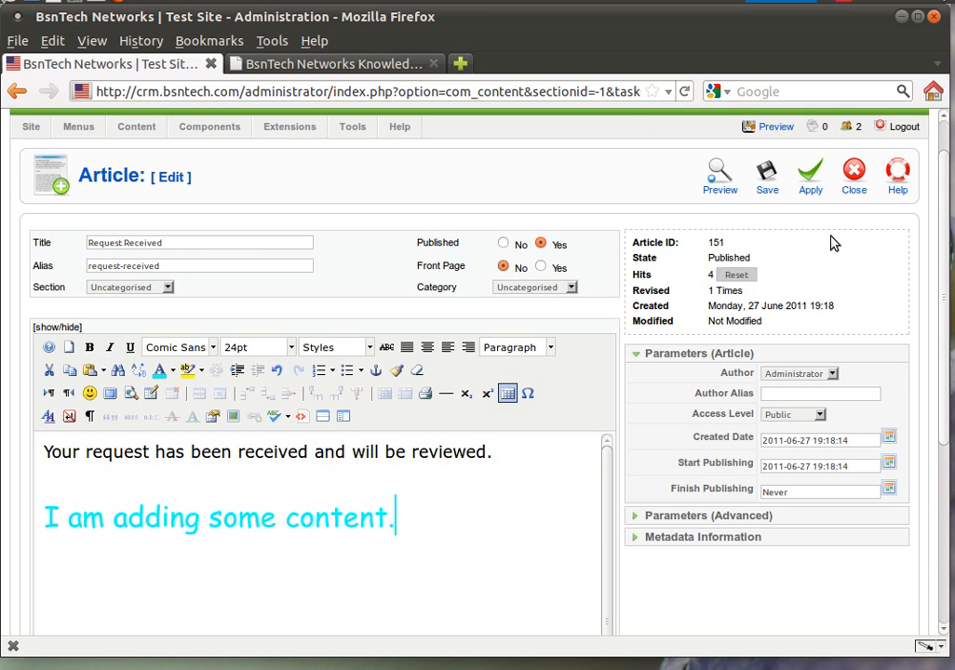
Step: Close Request Received and start a new article titled 'Test Page'
{"action": "left_click", "coordinate": [856, 185]}
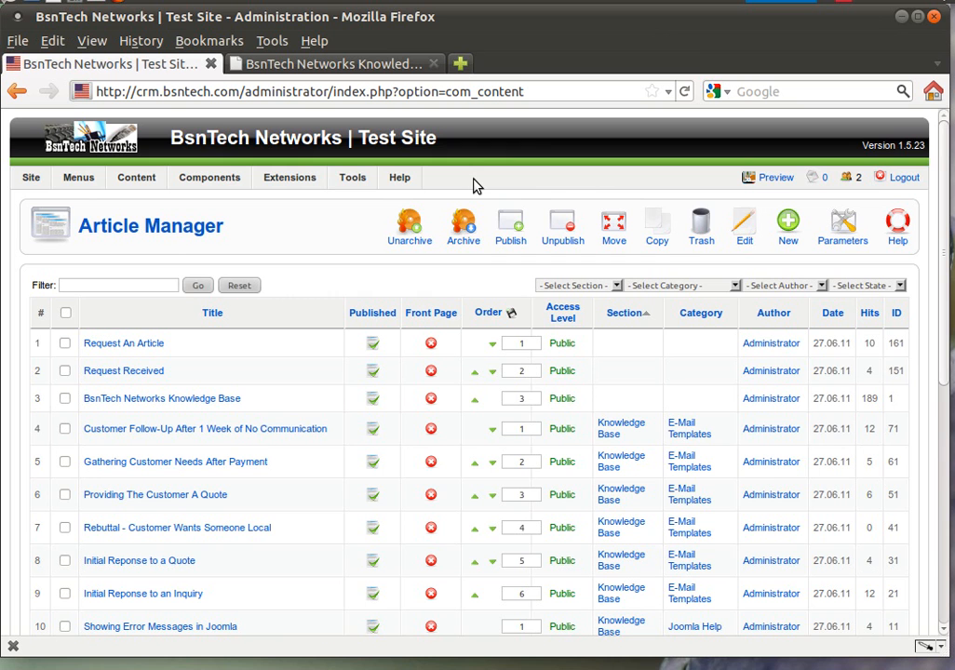
{"action": "left_click", "coordinate": [791, 225]}
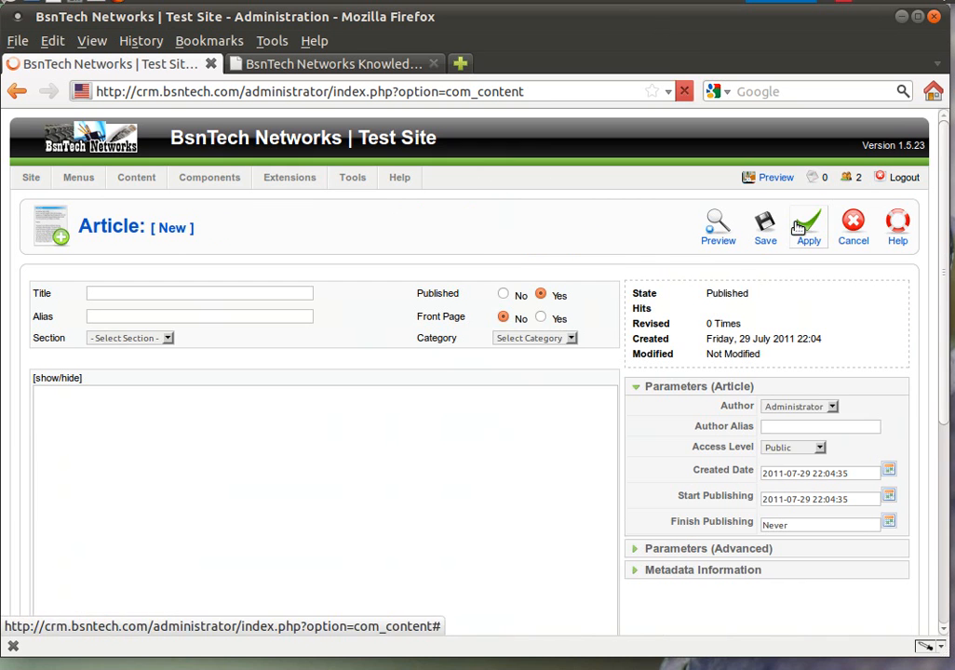
{"action": "left_click", "coordinate": [207, 294]}
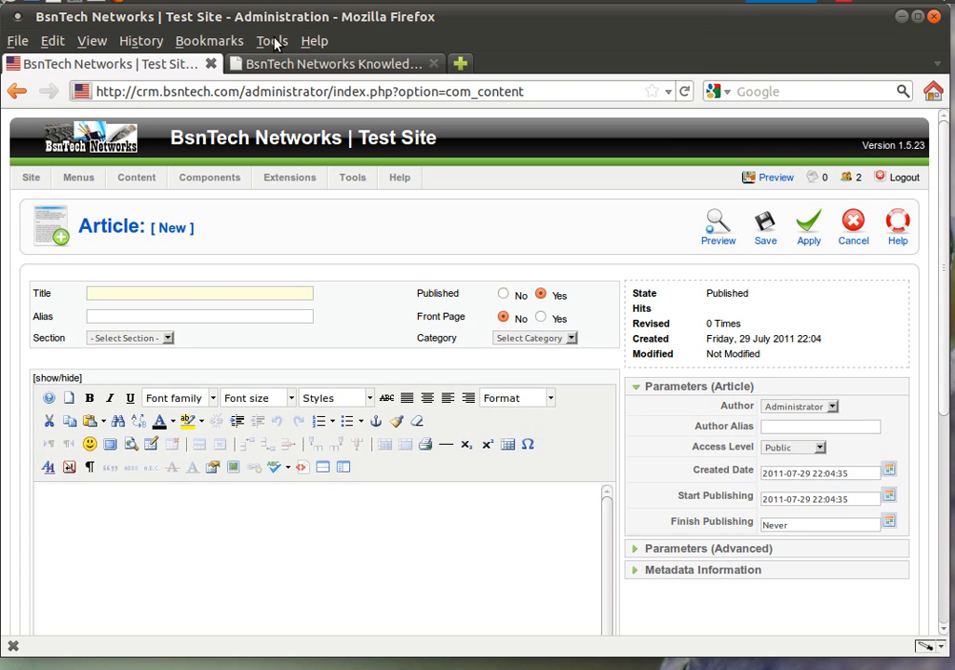
{"action": "left_click", "coordinate": [195, 296]}
{"action": "type", "text": "Test"}
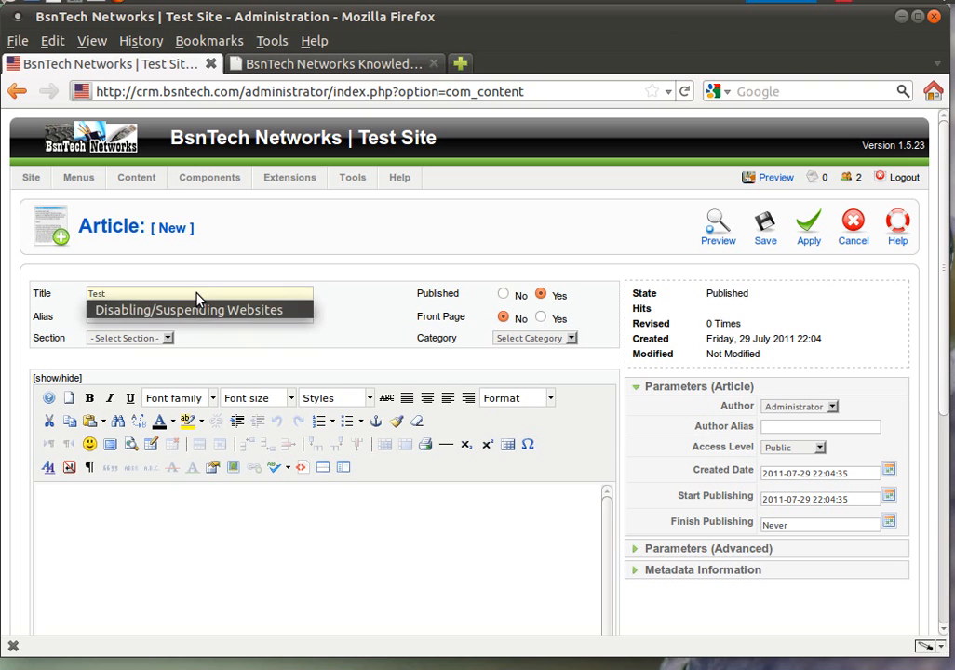
{"action": "type", "text": " Page"}
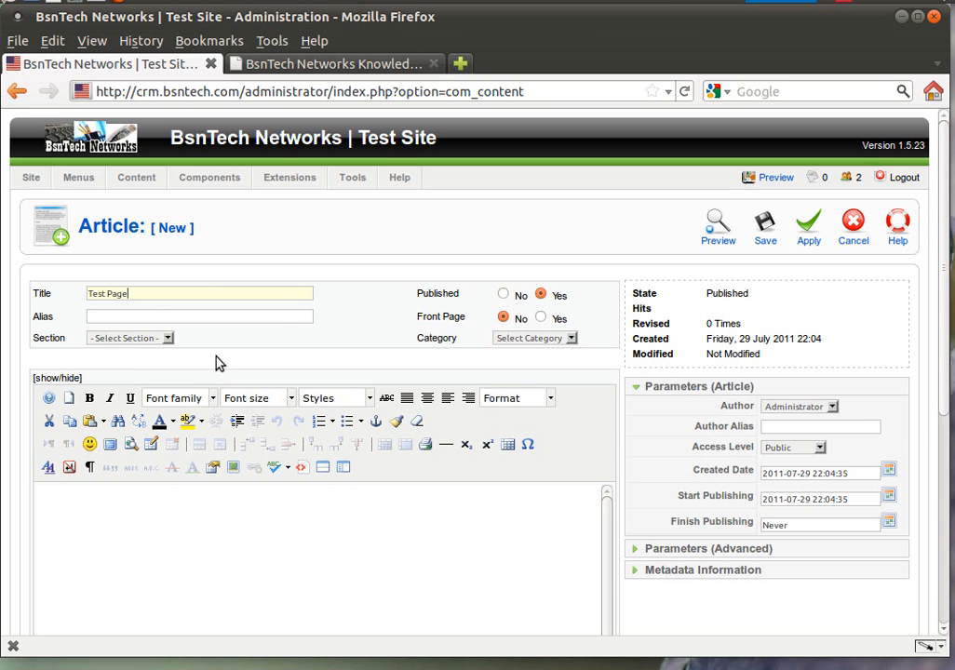
Step: Put the Test Page article in the Uncategorised section
{"action": "left_click", "coordinate": [152, 342]}
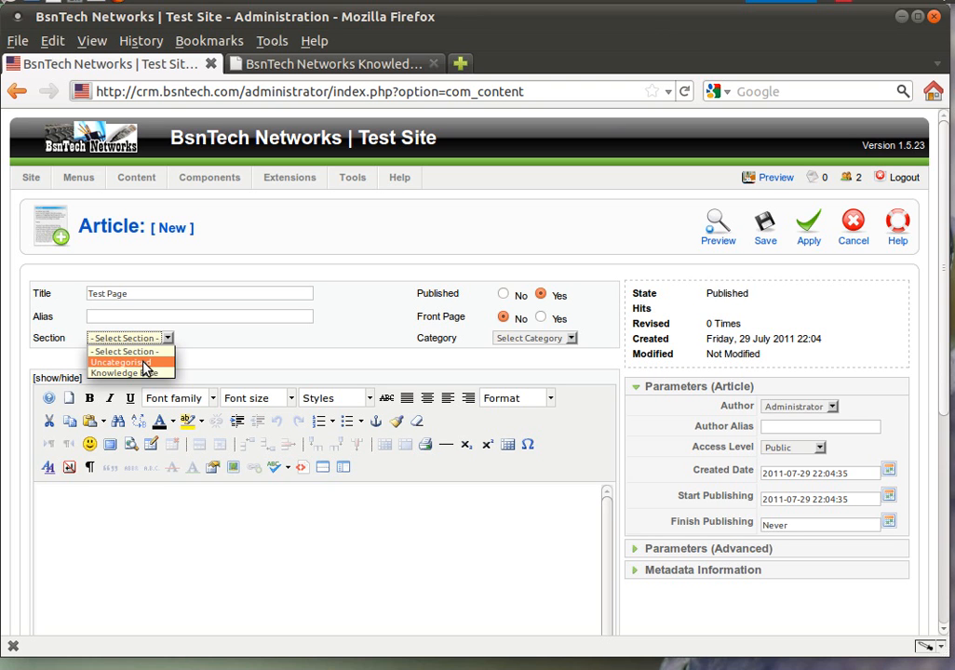
{"action": "left_click", "coordinate": [142, 363]}
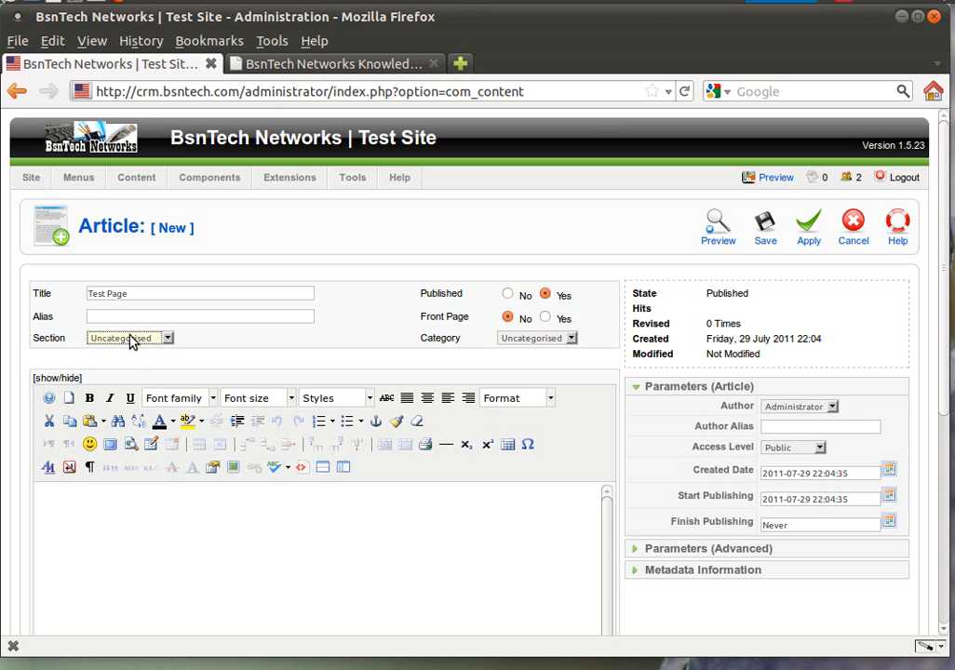
{"action": "left_click", "coordinate": [130, 337]}
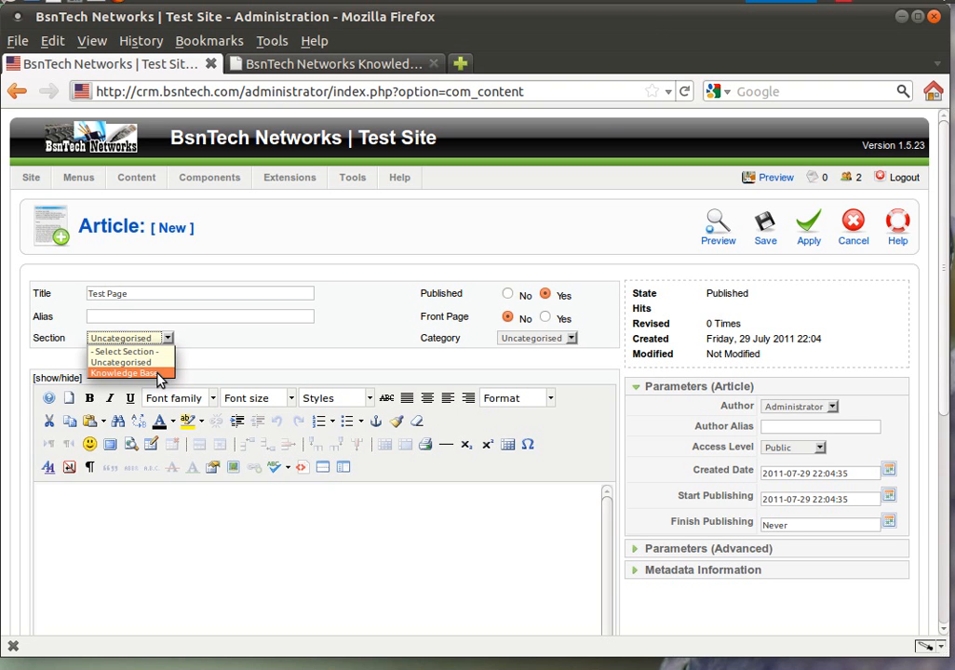
{"action": "left_click", "coordinate": [156, 373]}
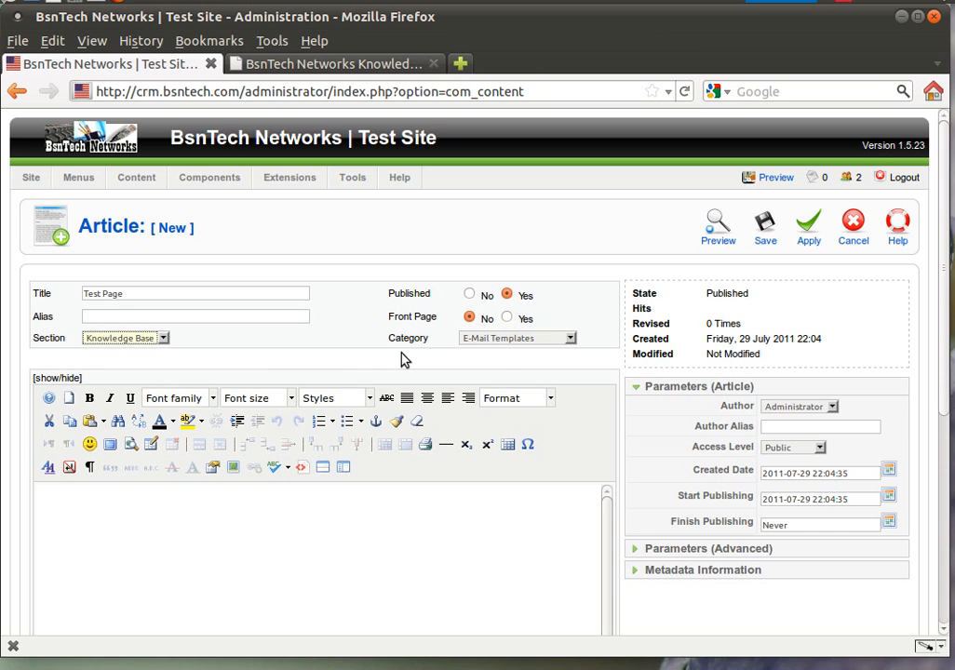
{"action": "left_click", "coordinate": [508, 341]}
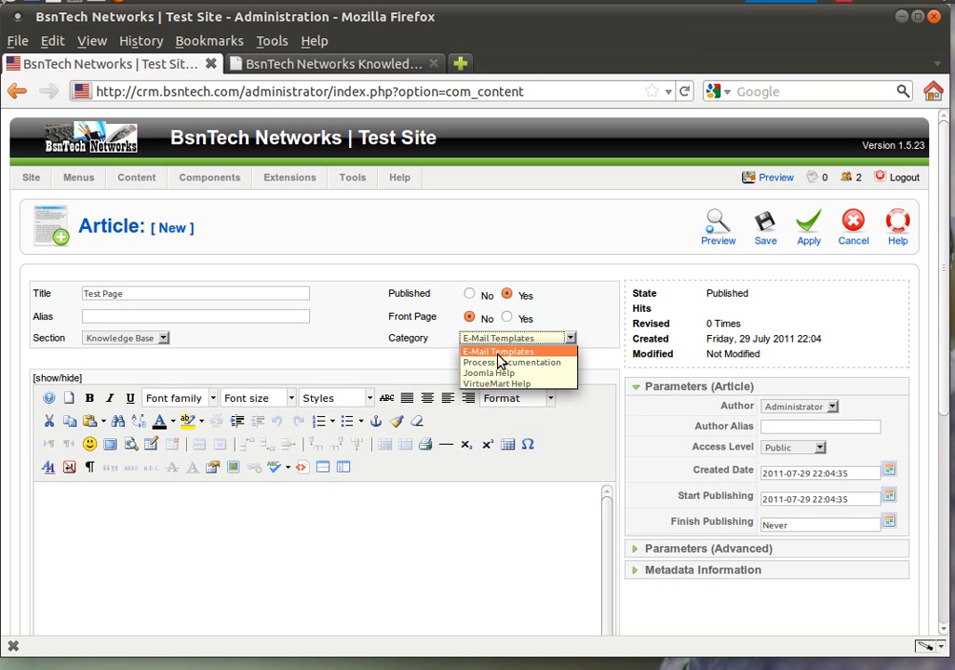
{"action": "left_click", "coordinate": [421, 339]}
{"action": "left_click", "coordinate": [137, 340]}
{"action": "left_click", "coordinate": [125, 362]}
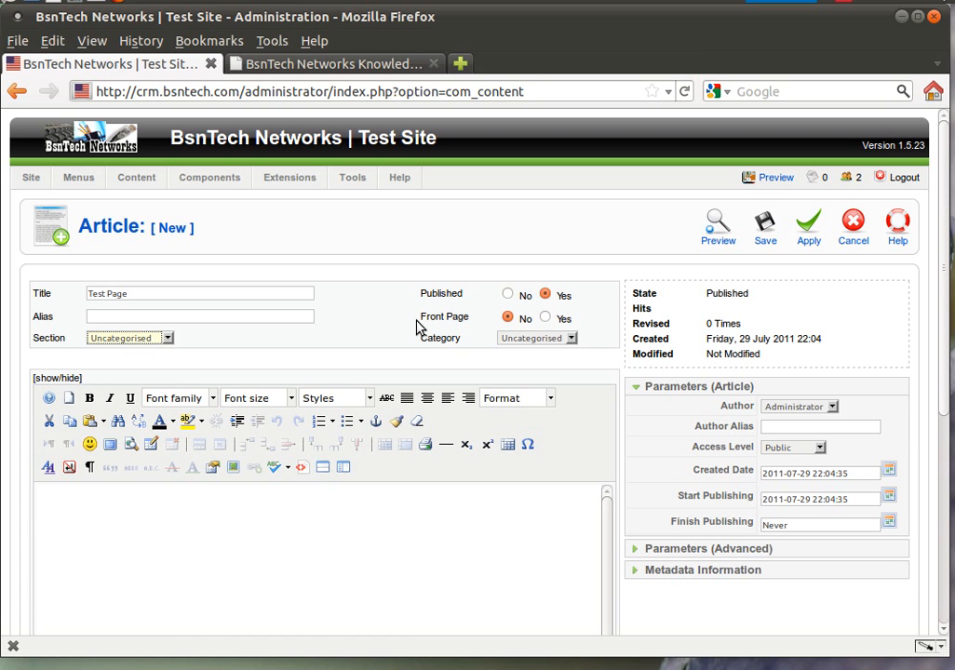
Step: Write 'Test page.' as the article body and save it
{"action": "left_click", "coordinate": [367, 528]}
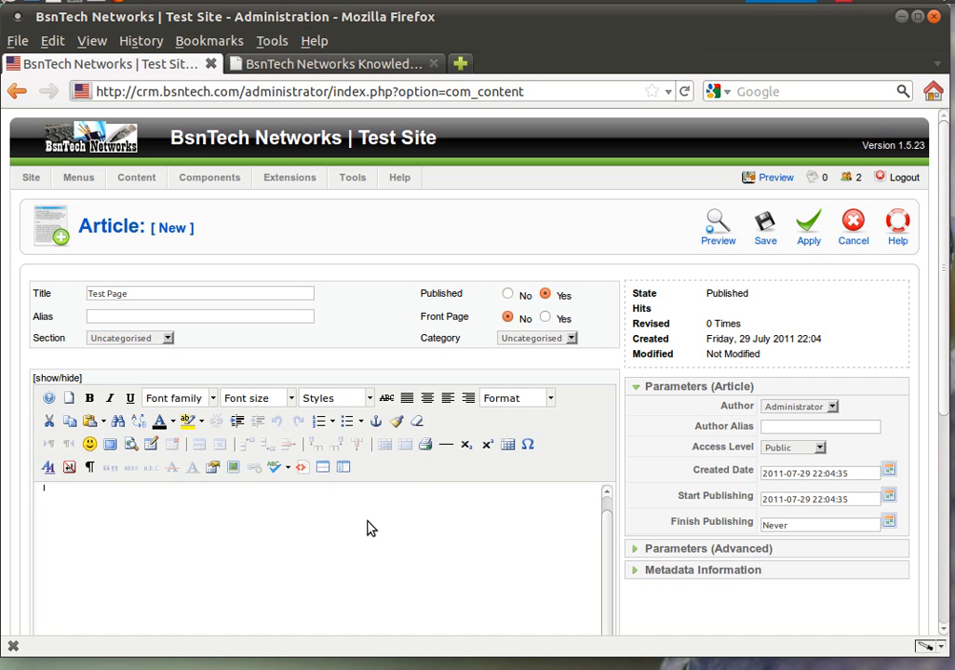
{"action": "type", "text": "Test page."}
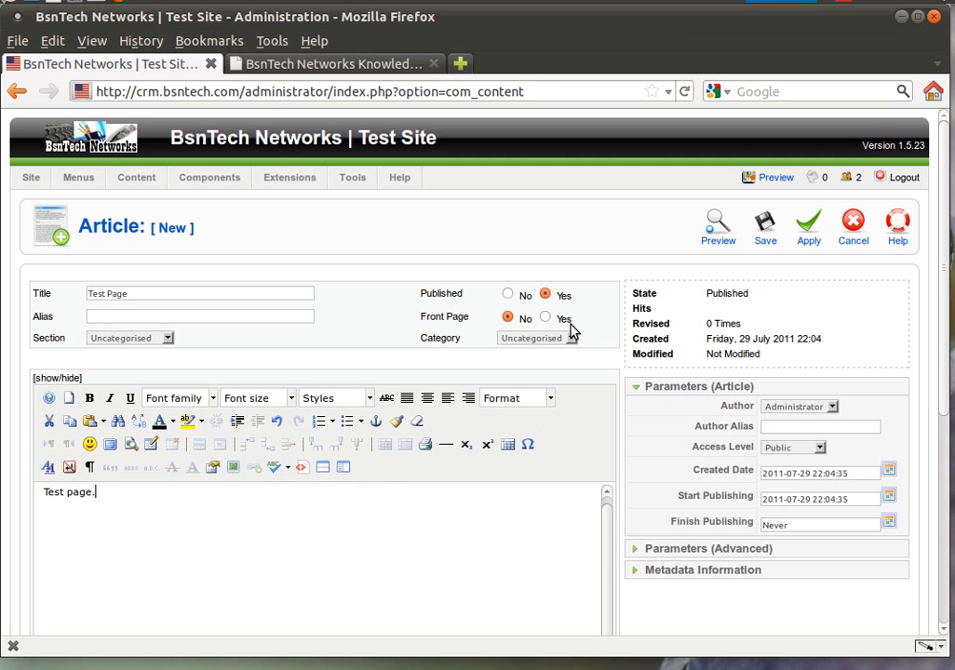
{"action": "left_click", "coordinate": [772, 226]}
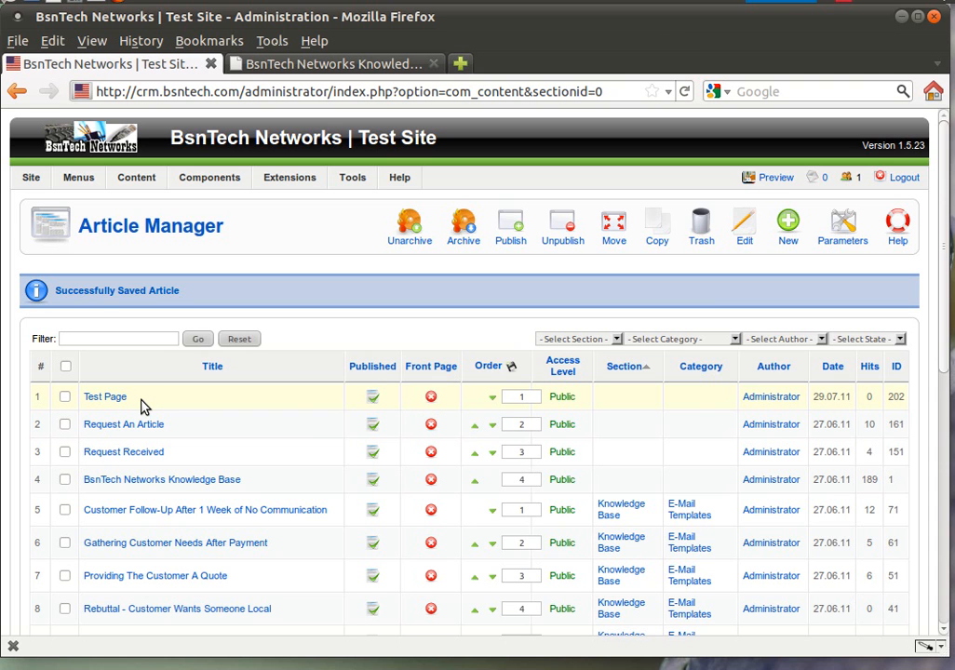
Step: Look for the saved Test Page on the Knowledge Base site, then return to the Article Manager
{"action": "left_click", "coordinate": [276, 67]}
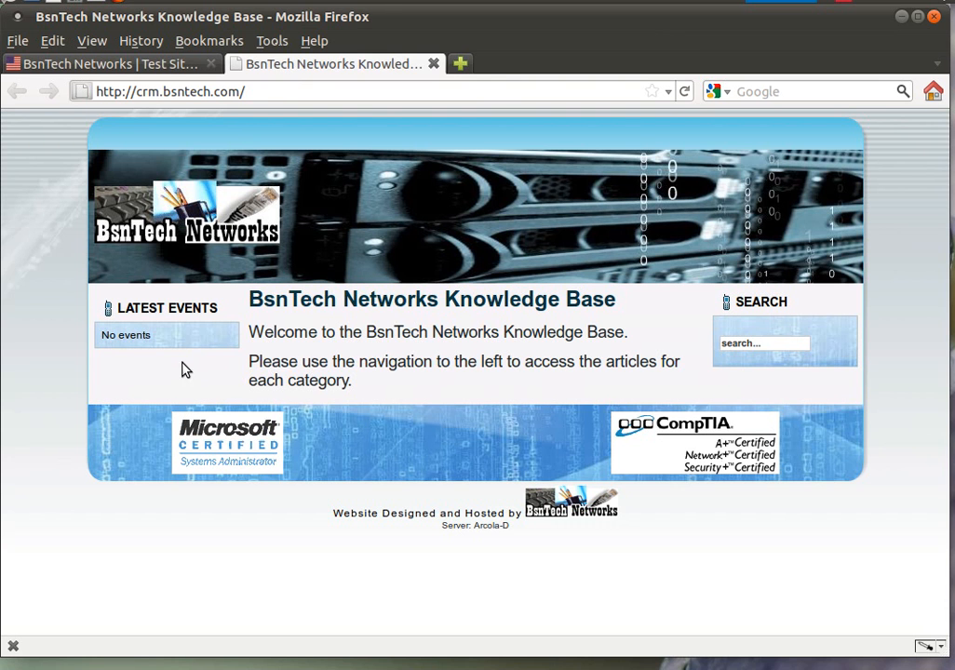
{"action": "left_click", "coordinate": [156, 65]}
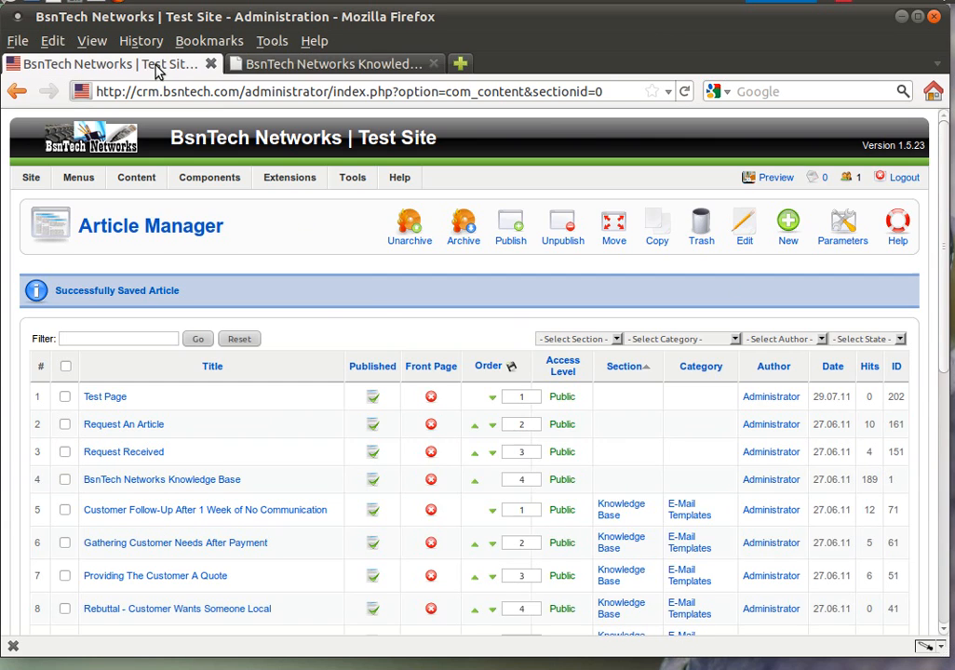
Step: Enable the Main Menu module in the site Module Manager
{"action": "mouse_move", "coordinate": [287, 182]}
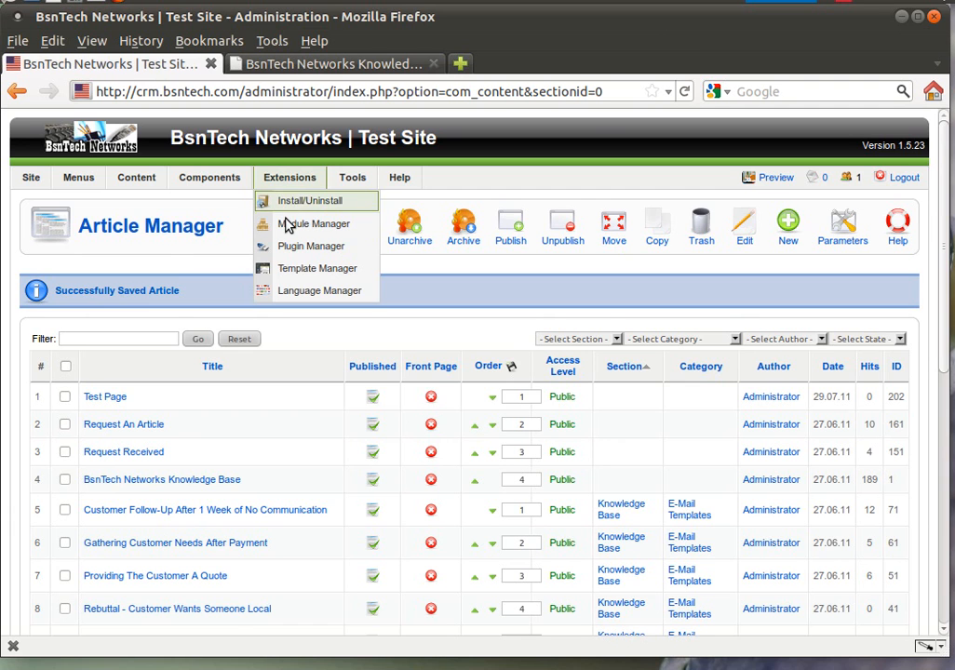
{"action": "left_click", "coordinate": [289, 224]}
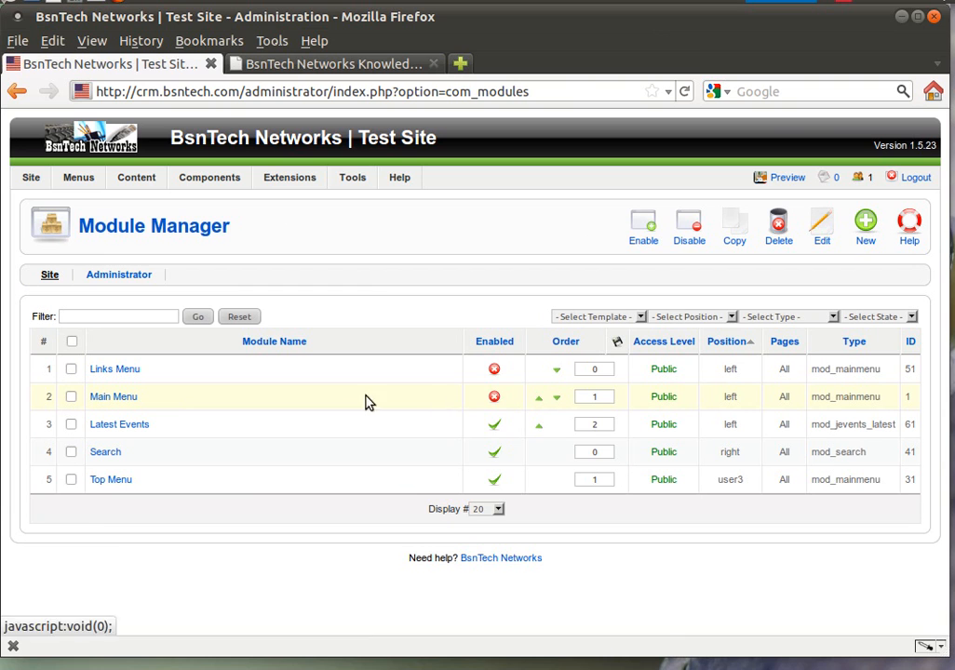
{"action": "left_click", "coordinate": [495, 398]}
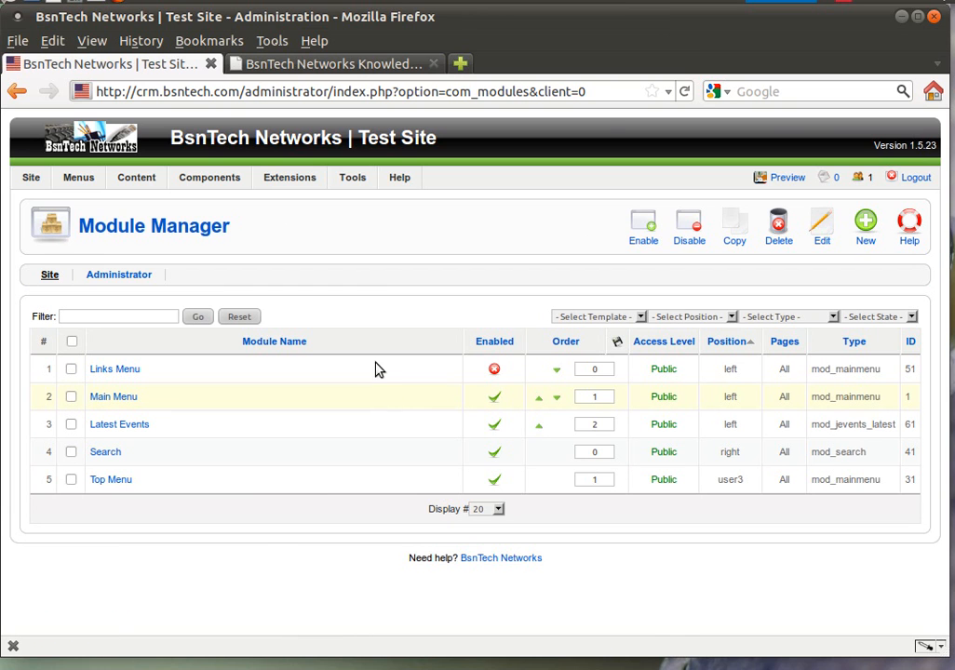
Step: Reload the Knowledge Base site to confirm the Main Menu block shows, then return to Module Manager
{"action": "left_click", "coordinate": [353, 65]}
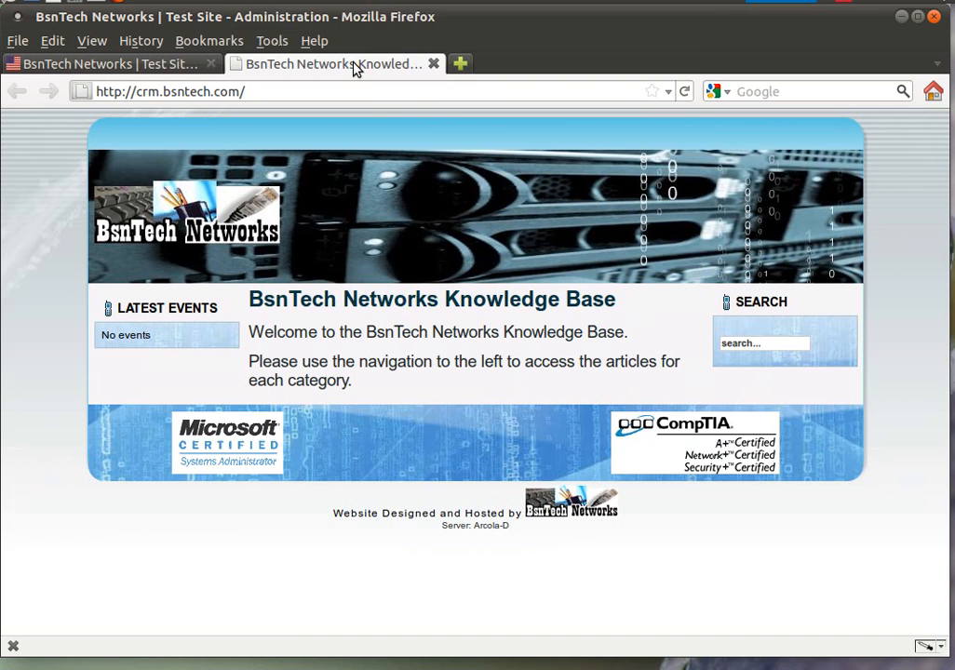
{"action": "left_click", "coordinate": [684, 91]}
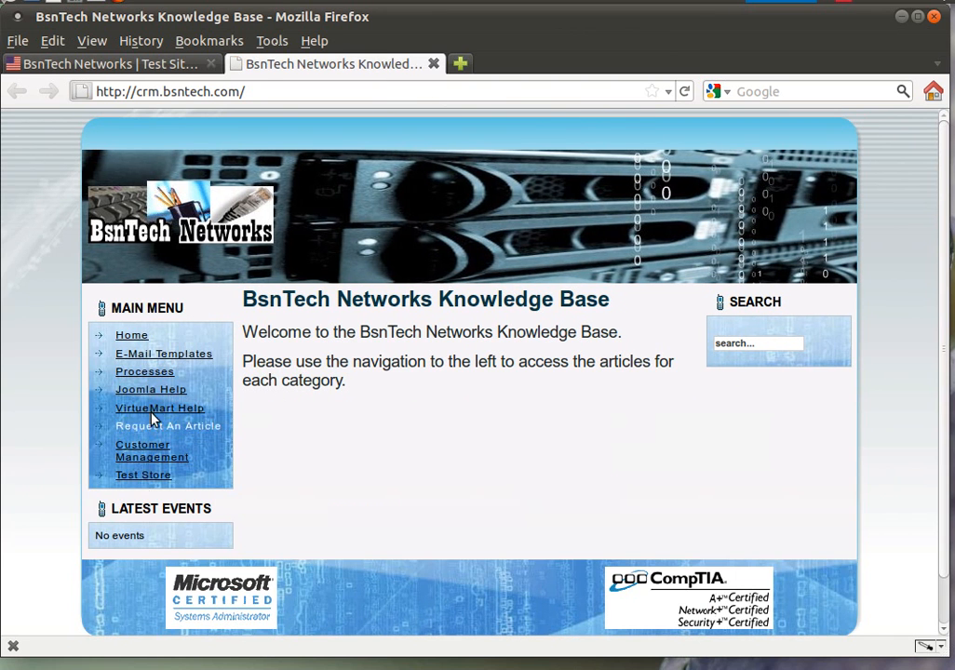
{"action": "left_click", "coordinate": [121, 65]}
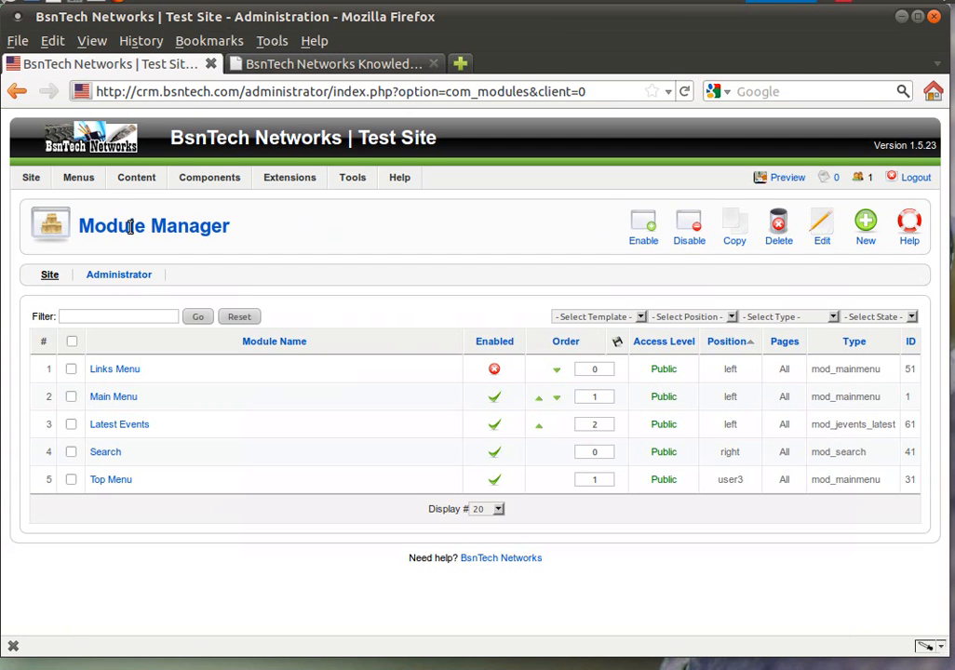
{"action": "mouse_move", "coordinate": [89, 183]}
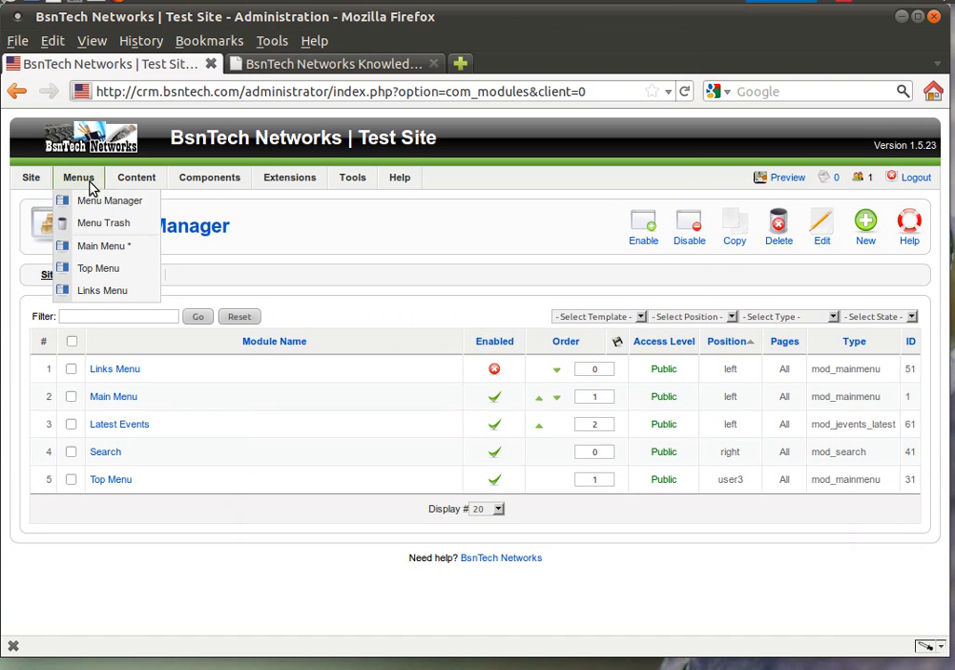
Step: Open the Main Menu items list, comparing it with the public site
{"action": "left_click", "coordinate": [120, 247]}
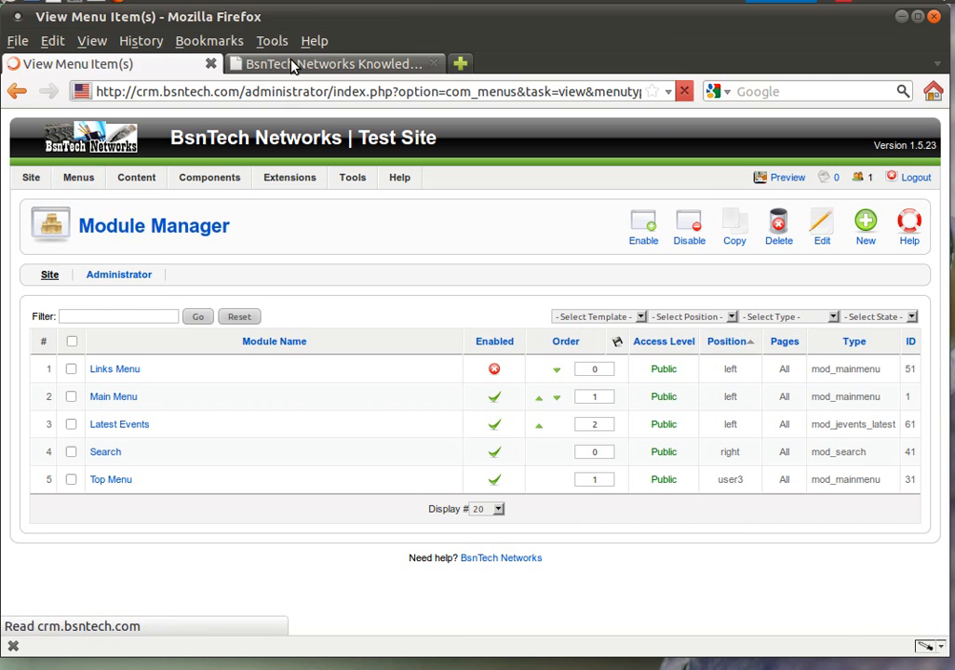
{"action": "left_click", "coordinate": [291, 66]}
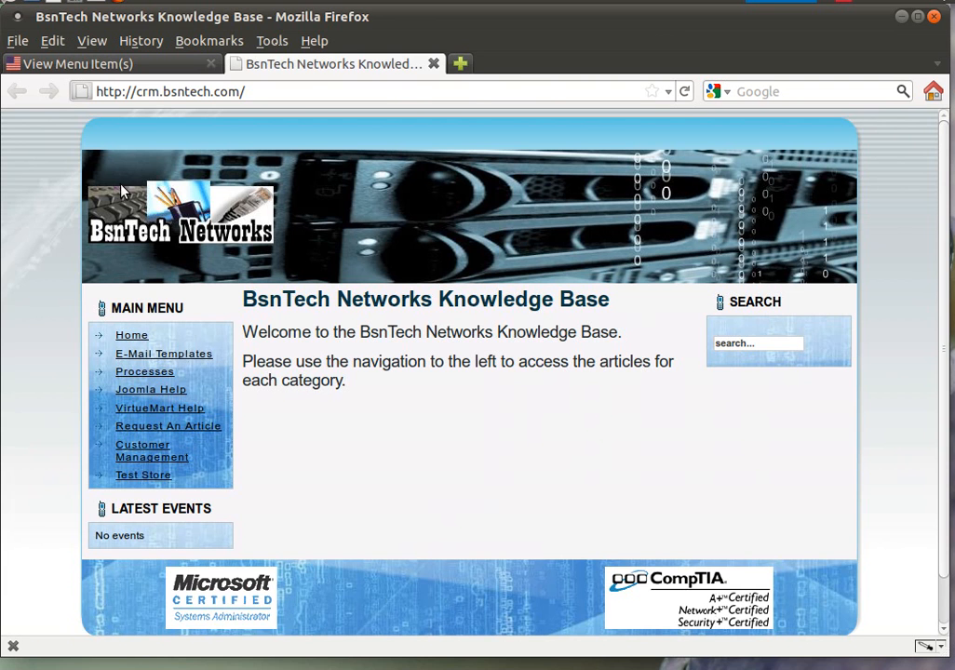
{"action": "left_click", "coordinate": [108, 65]}
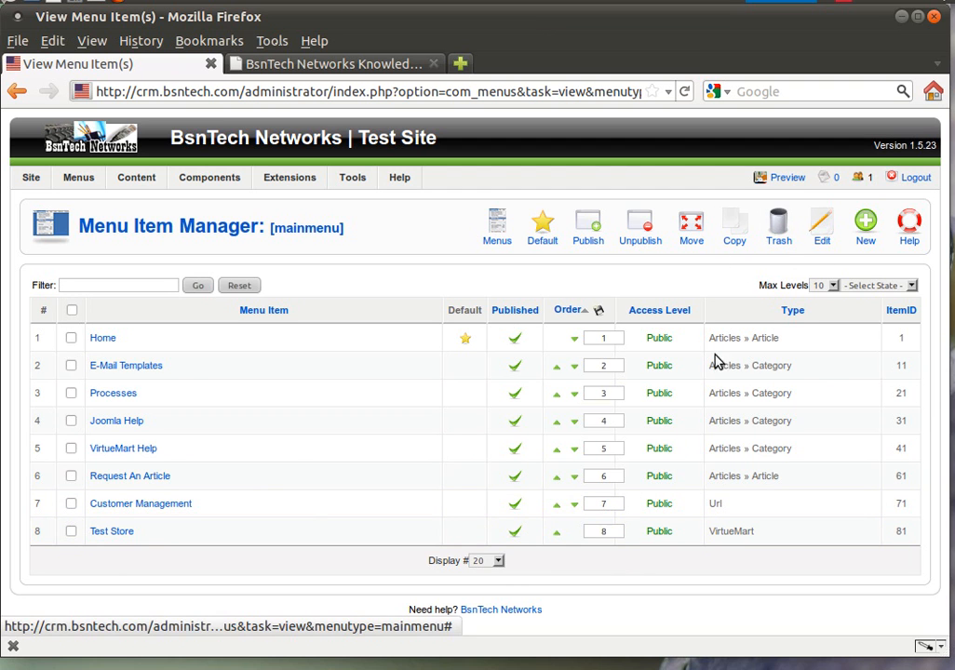
Step: Unpublish Test Store, reload the site to see it disappear, then publish it again
{"action": "left_click", "coordinate": [516, 533]}
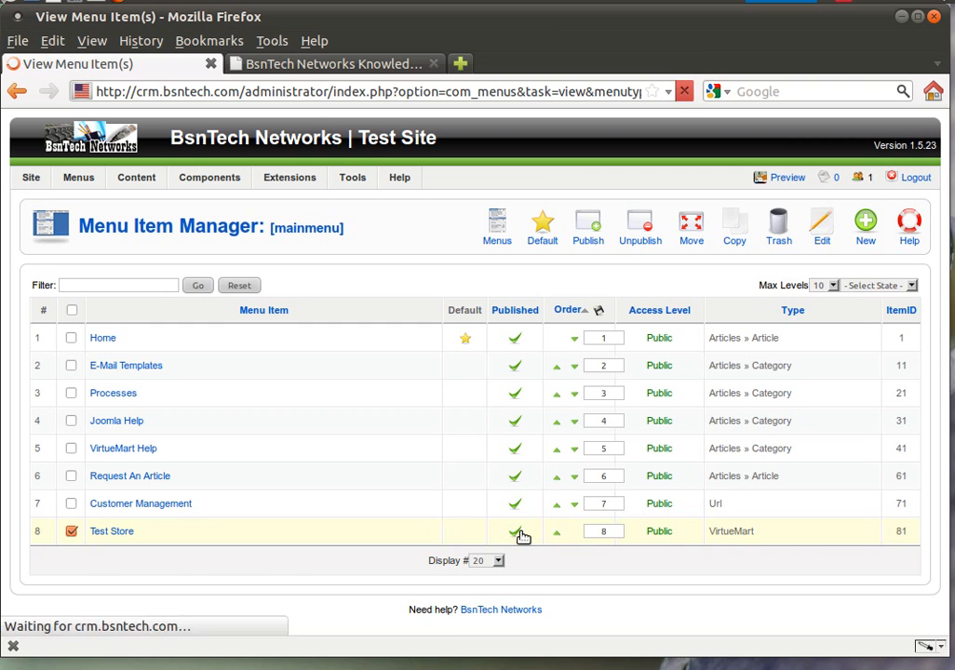
{"action": "left_click", "coordinate": [321, 63]}
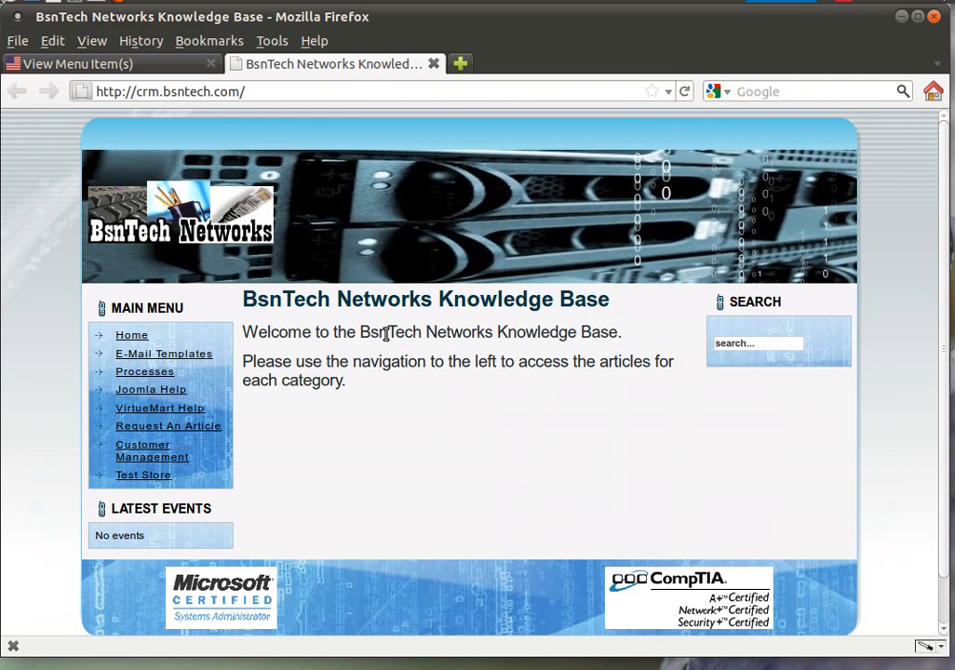
{"action": "left_click", "coordinate": [683, 92]}
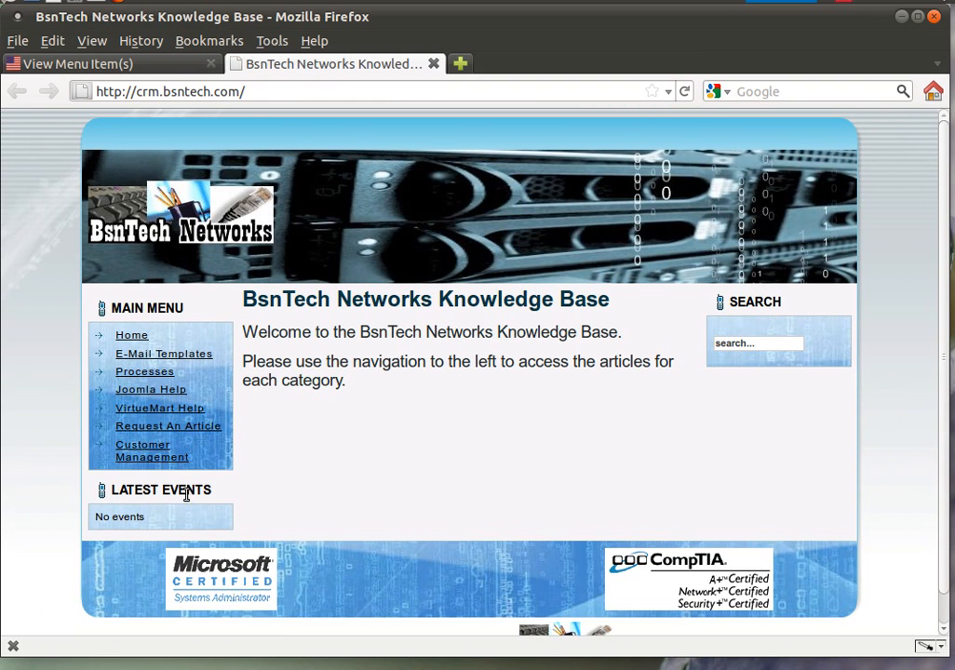
{"action": "left_click", "coordinate": [76, 66]}
{"action": "left_click", "coordinate": [507, 585]}
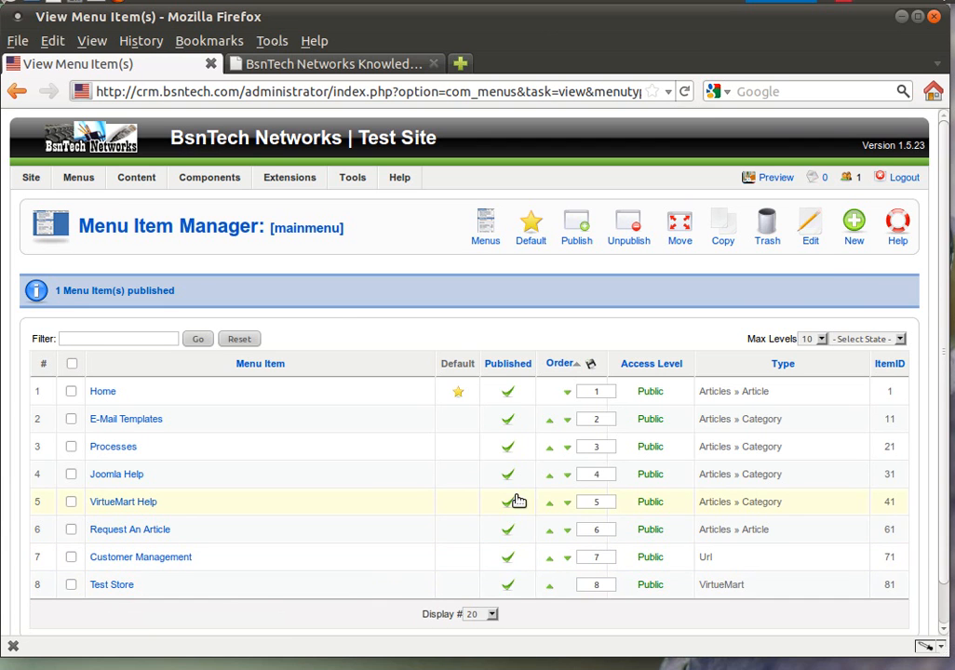
Step: Create an Article Layout menu item 'Test link' for the Test Page article, save it, and view the site
{"action": "left_click", "coordinate": [852, 231]}
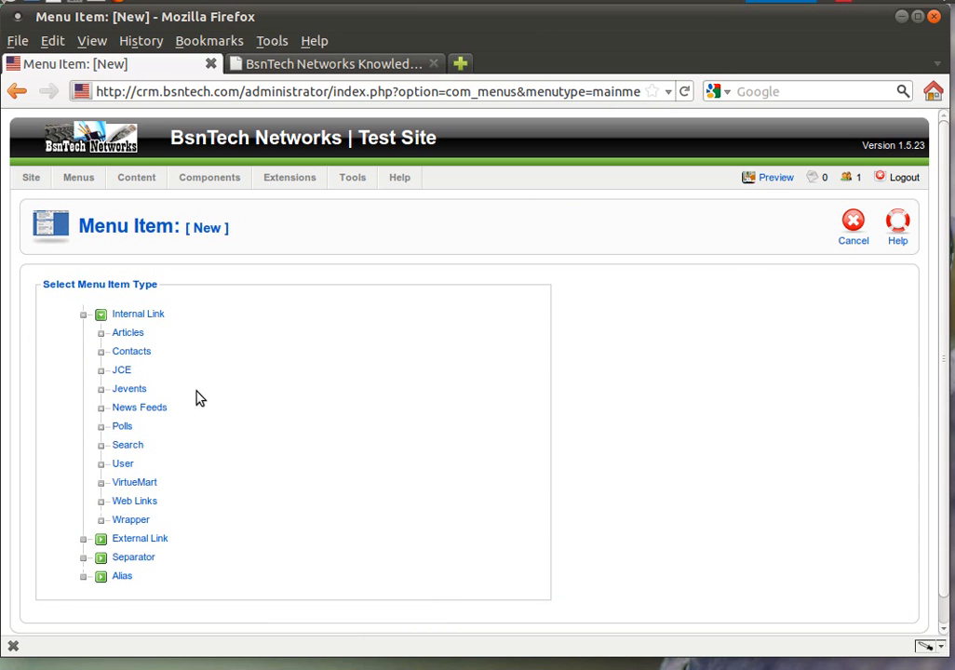
{"action": "left_click", "coordinate": [138, 332]}
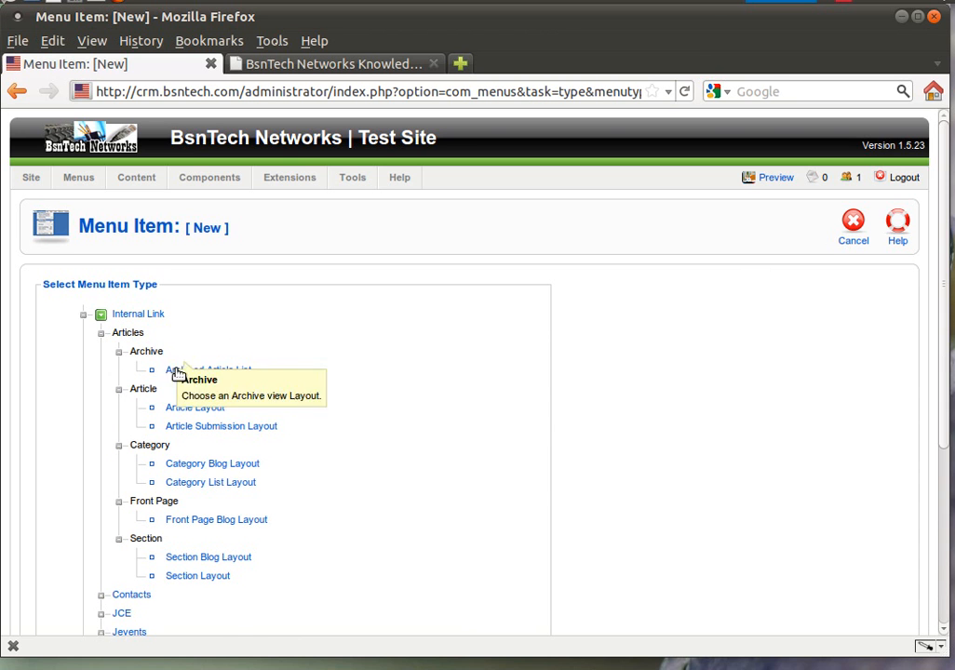
{"action": "left_click", "coordinate": [186, 407]}
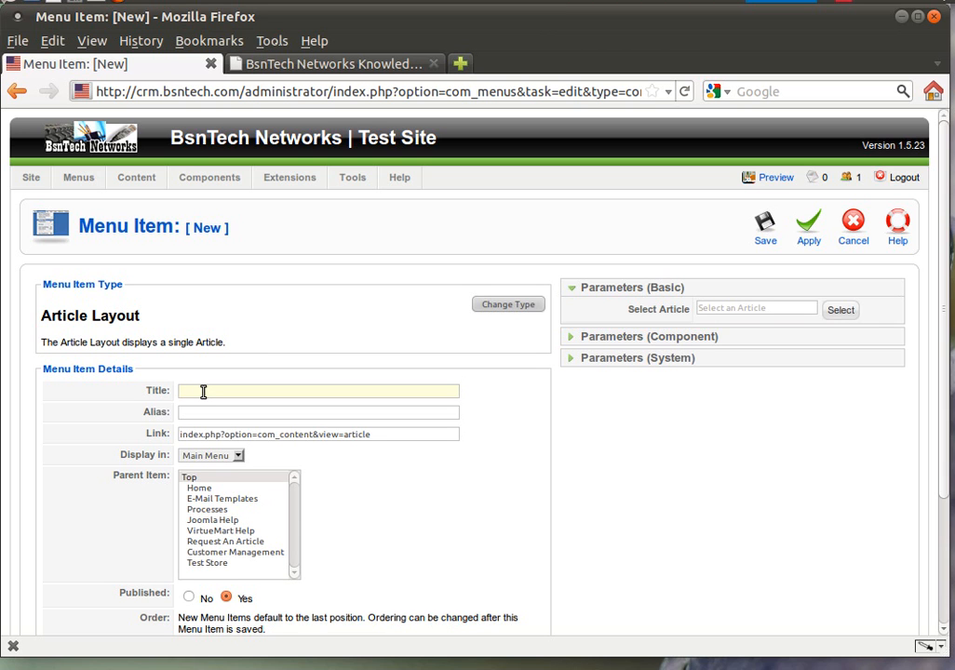
{"action": "type", "text": "Test link"}
{"action": "left_click", "coordinate": [837, 310]}
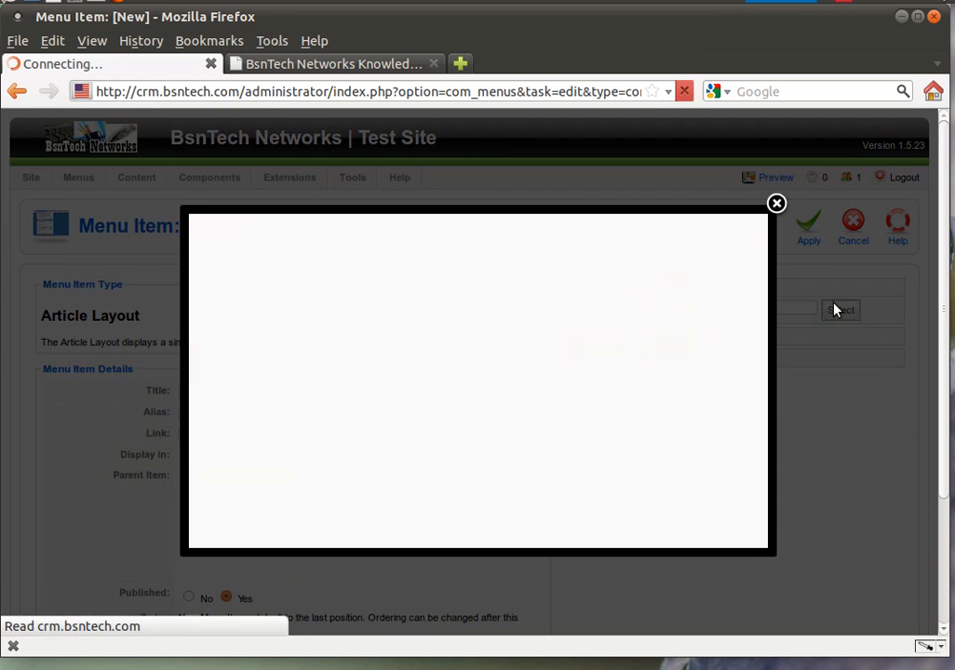
{"action": "left_click", "coordinate": [258, 291]}
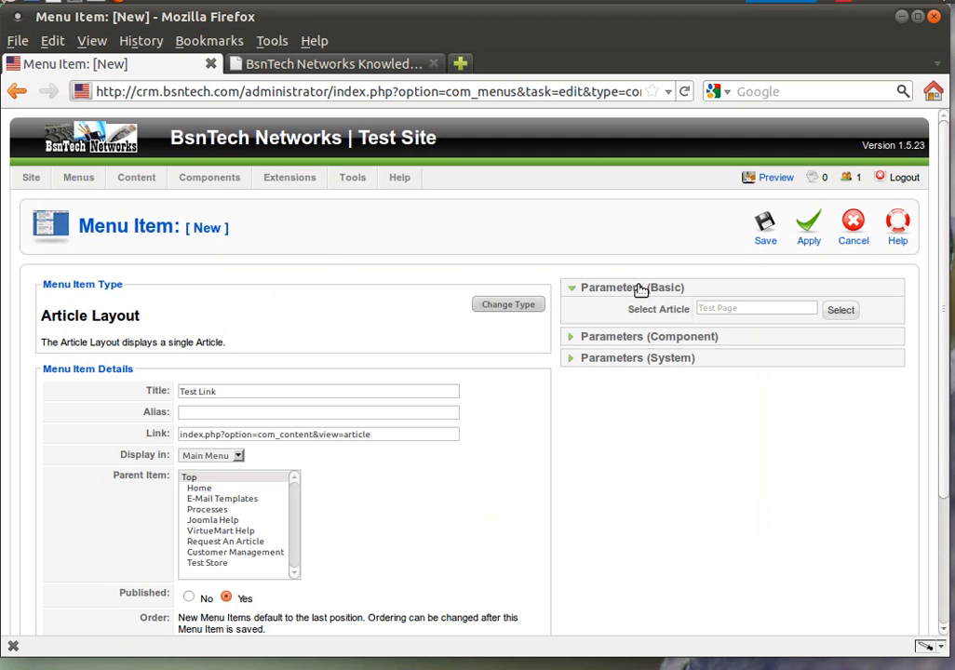
{"action": "left_click", "coordinate": [761, 235]}
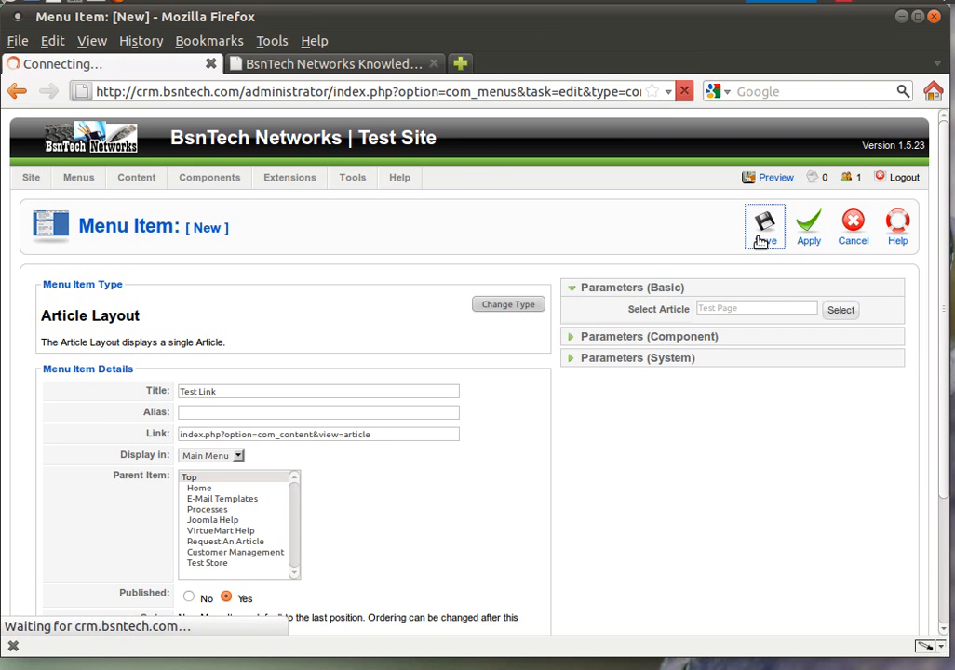
{"action": "left_click", "coordinate": [386, 67]}
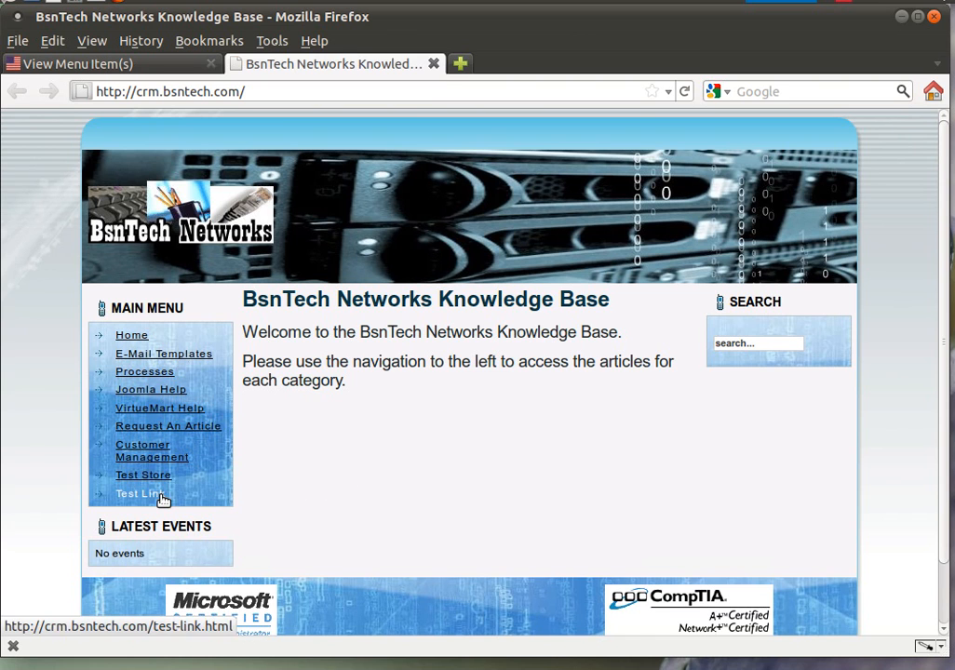
Step: Follow Test Link on the site to open Test Page, then scroll the admin Main Menu items list
{"action": "left_click", "coordinate": [163, 499]}
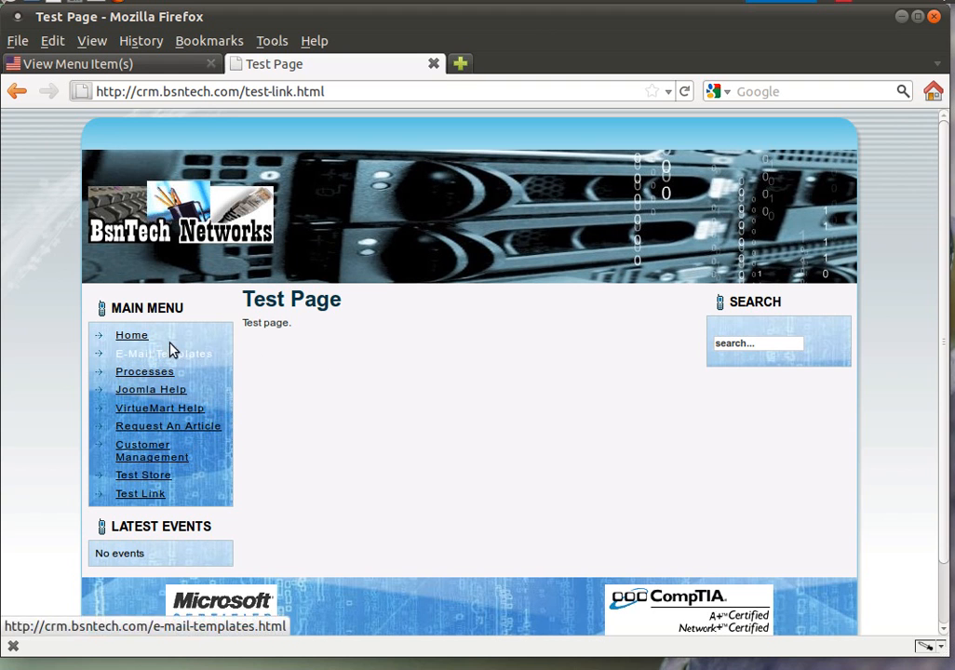
{"action": "left_click", "coordinate": [93, 63]}
{"action": "scroll", "coordinate": [196, 368], "scroll_direction": "down", "scroll_amount": 2}
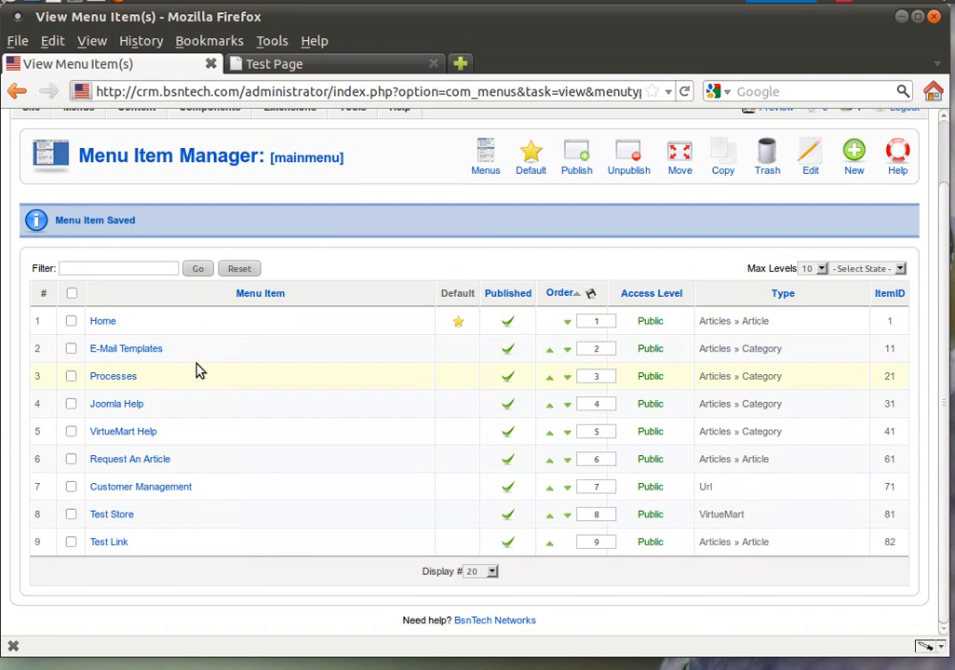
Step: Edit Test Link, set its Parent Item to Home, and save
{"action": "left_click", "coordinate": [128, 545]}
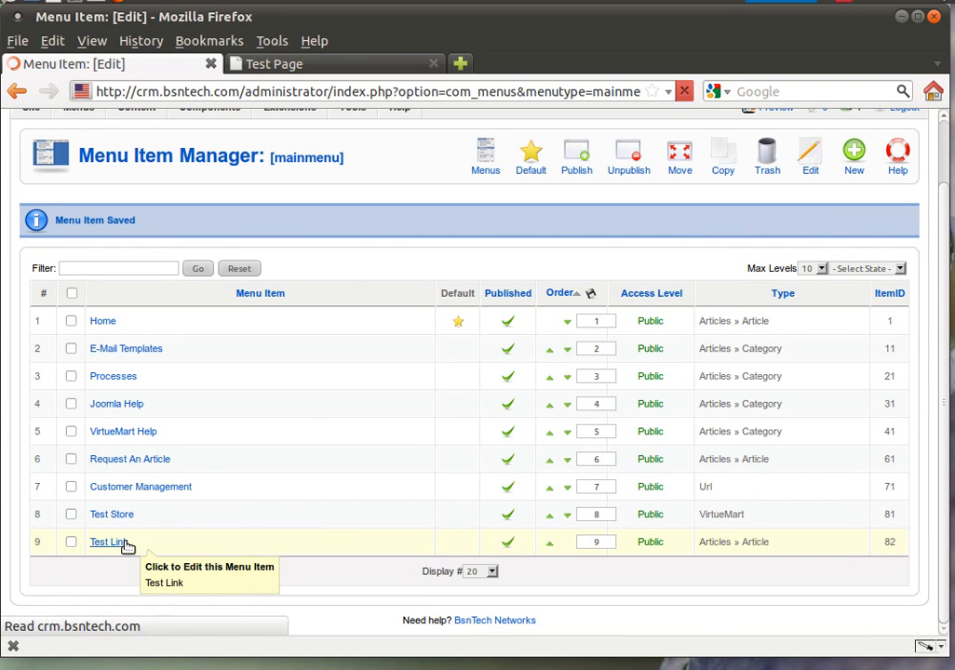
{"action": "scroll", "coordinate": [103, 559], "scroll_direction": "down", "scroll_amount": 4}
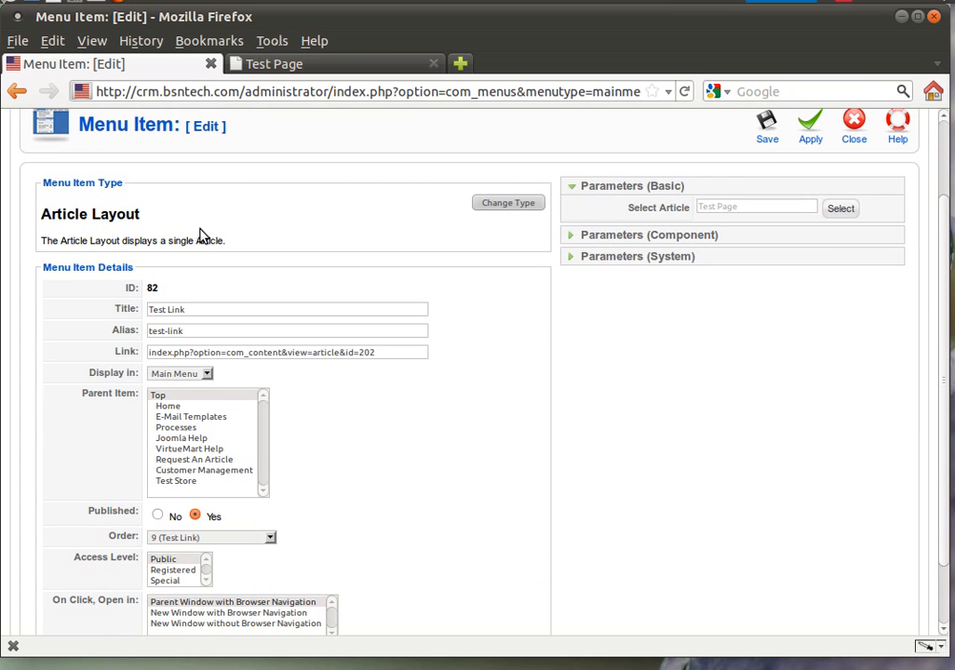
{"action": "left_click", "coordinate": [261, 64]}
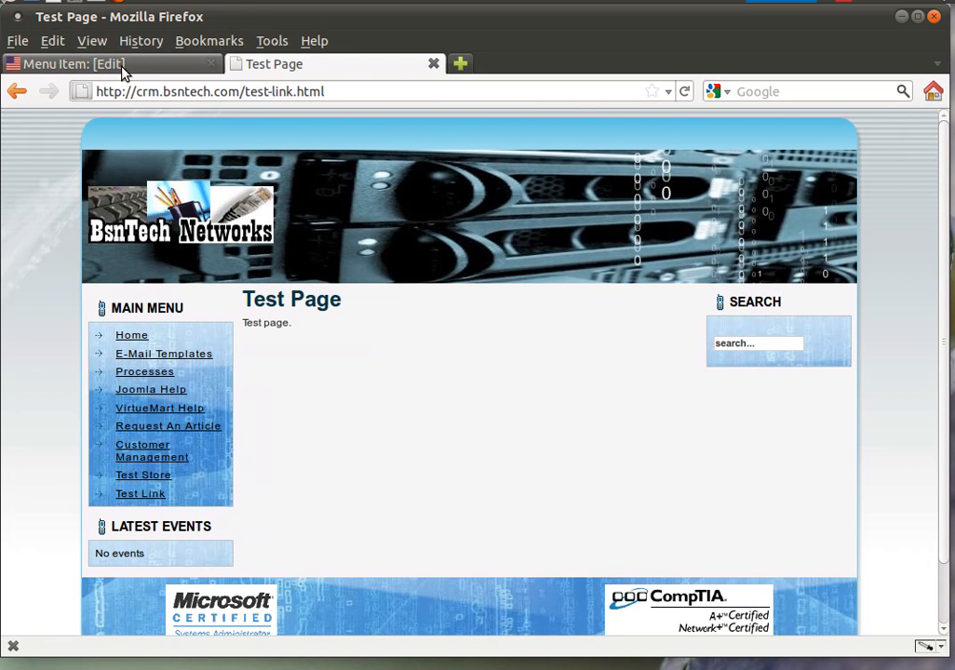
{"action": "left_click", "coordinate": [79, 67]}
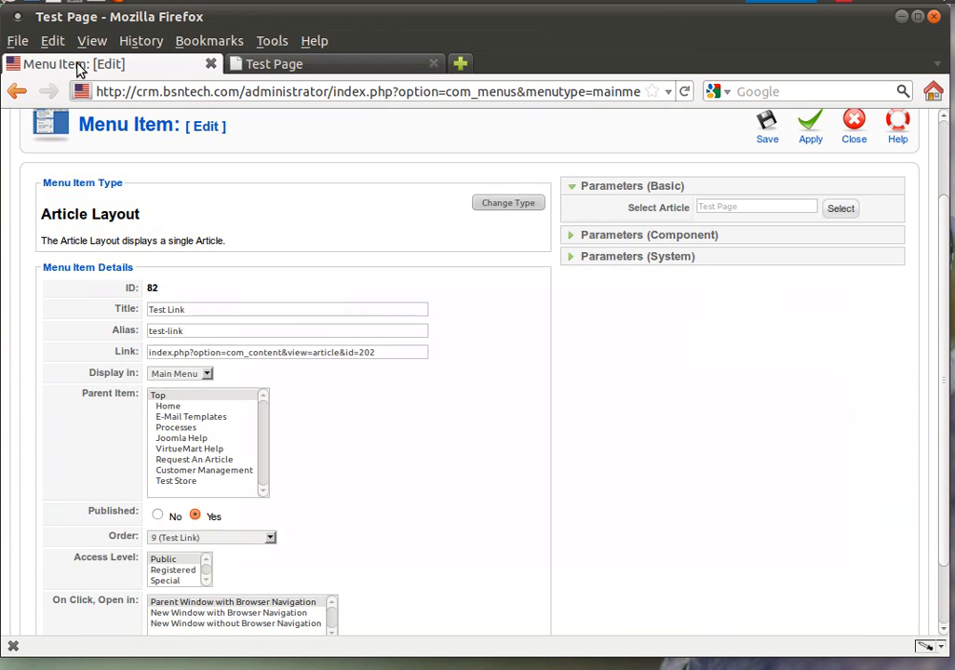
{"action": "left_click", "coordinate": [169, 406]}
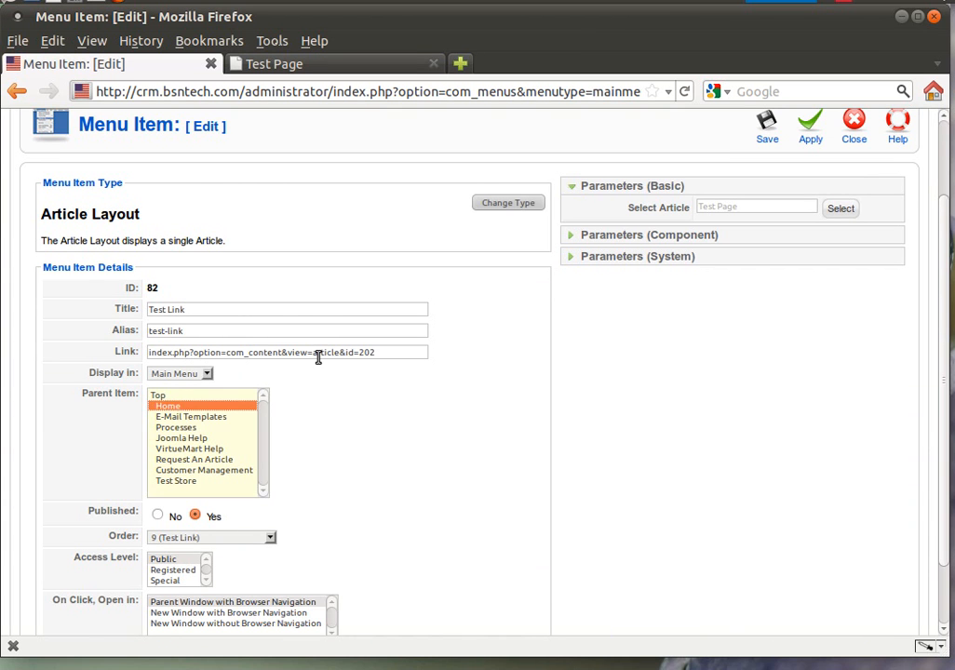
{"action": "left_click", "coordinate": [772, 122]}
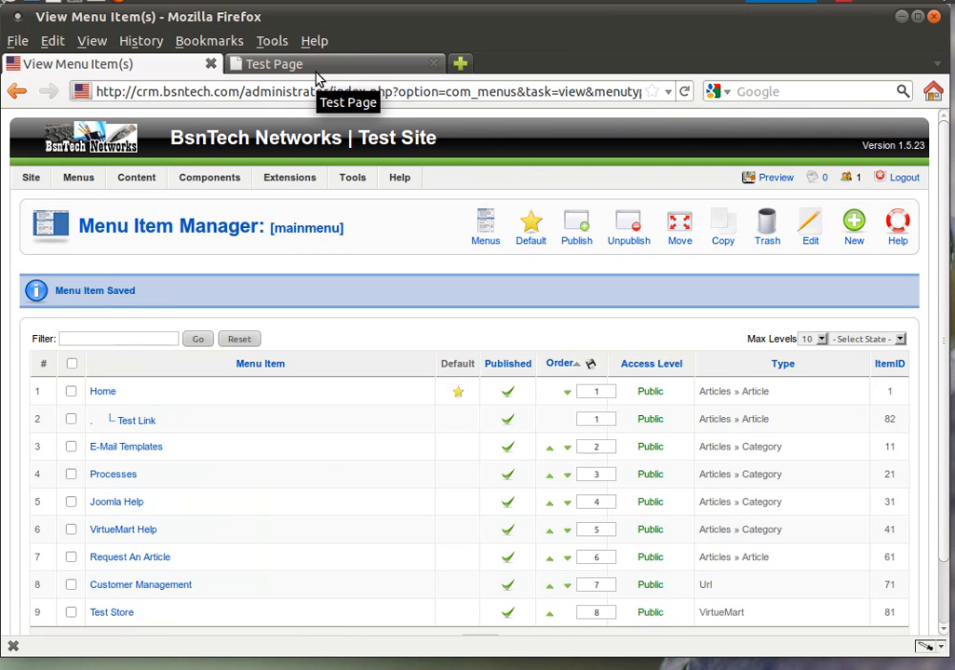
{"action": "left_click", "coordinate": [316, 67]}
{"action": "left_click", "coordinate": [689, 95]}
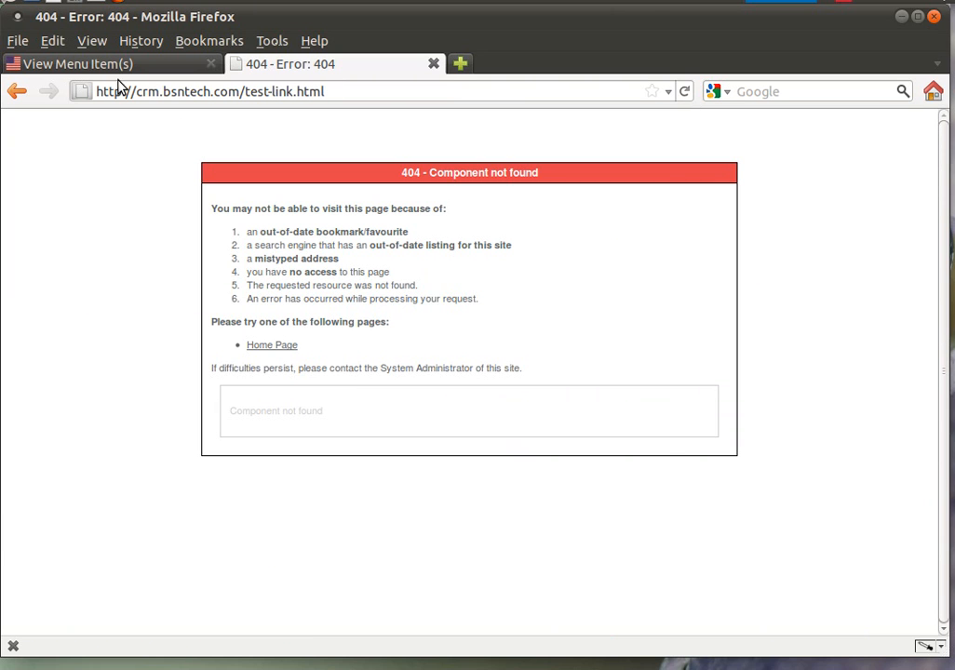
{"action": "left_click", "coordinate": [17, 91]}
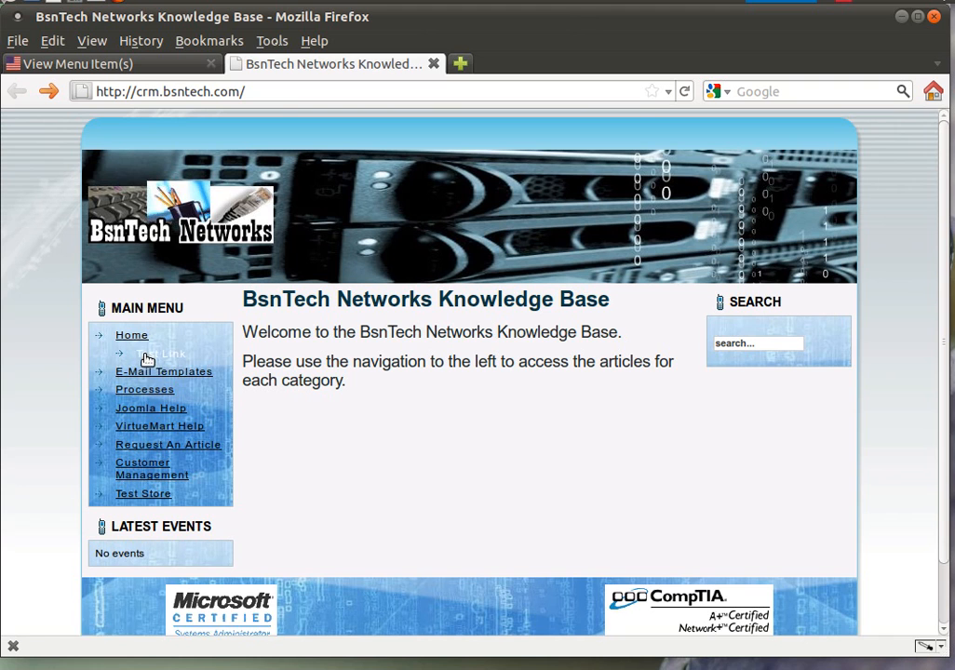
{"action": "left_click", "coordinate": [150, 408]}
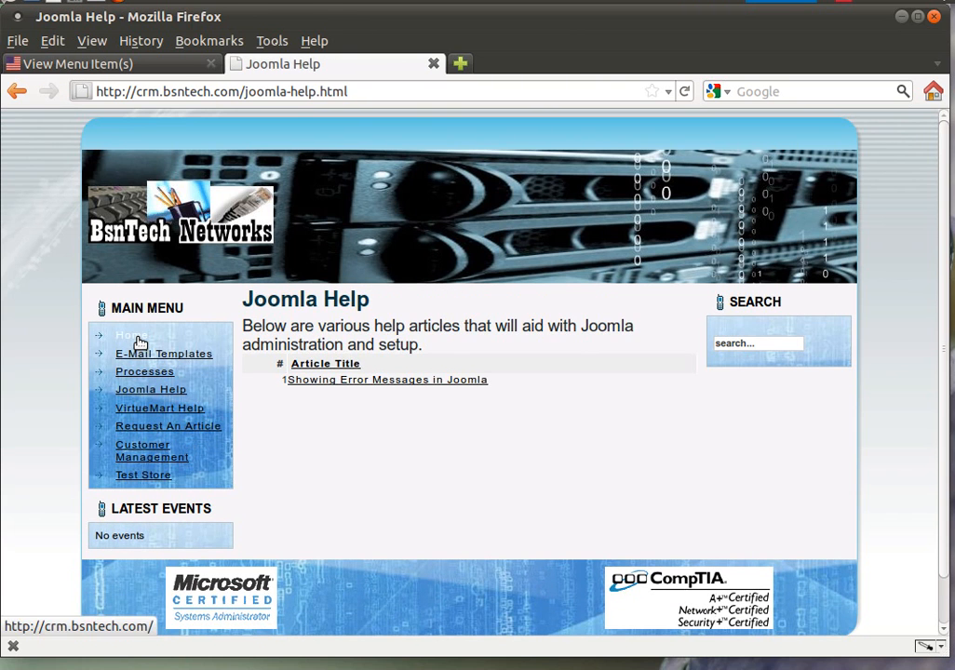
{"action": "left_click", "coordinate": [137, 337]}
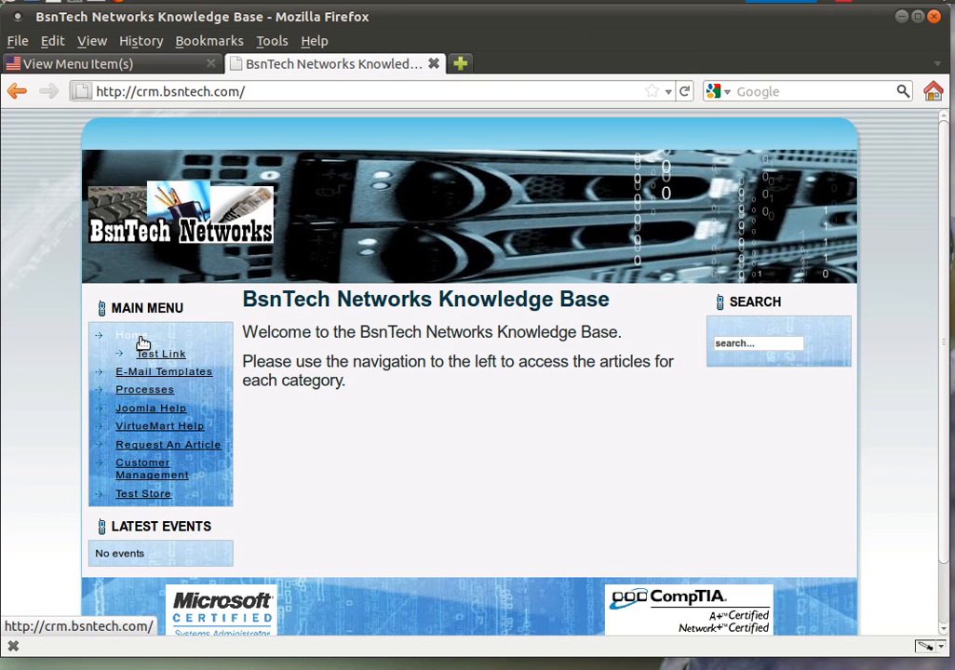
{"action": "left_click", "coordinate": [130, 64]}
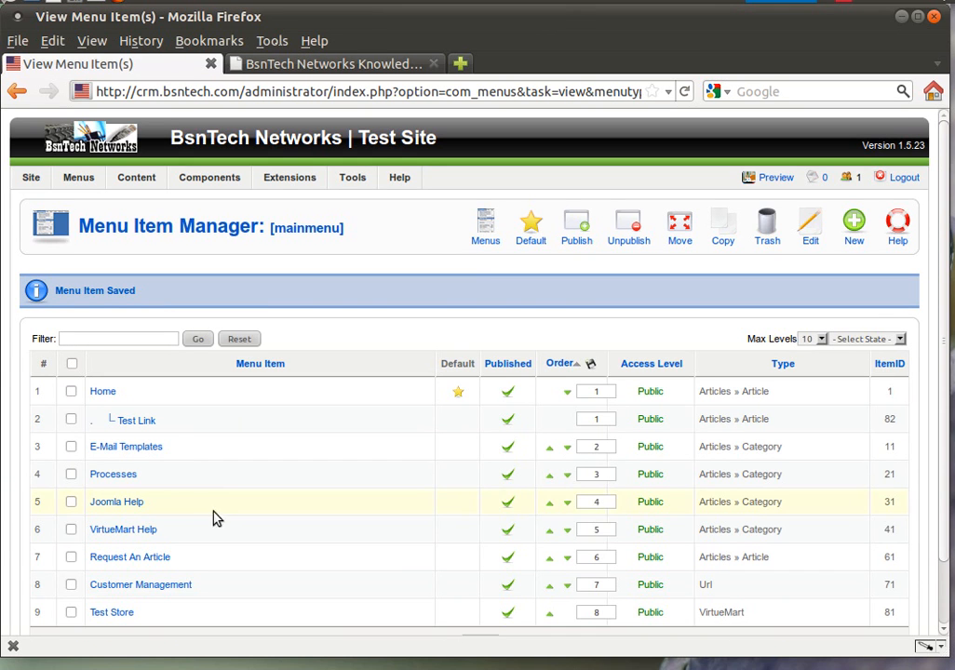